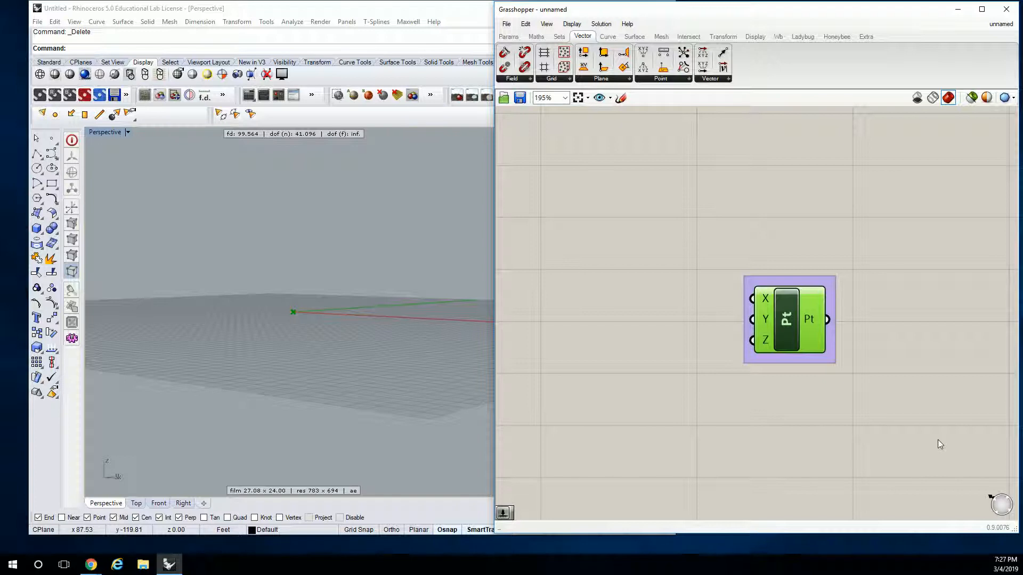
- Label the group around the Construct Point component "Vect | Pt"
right_click(797, 283)
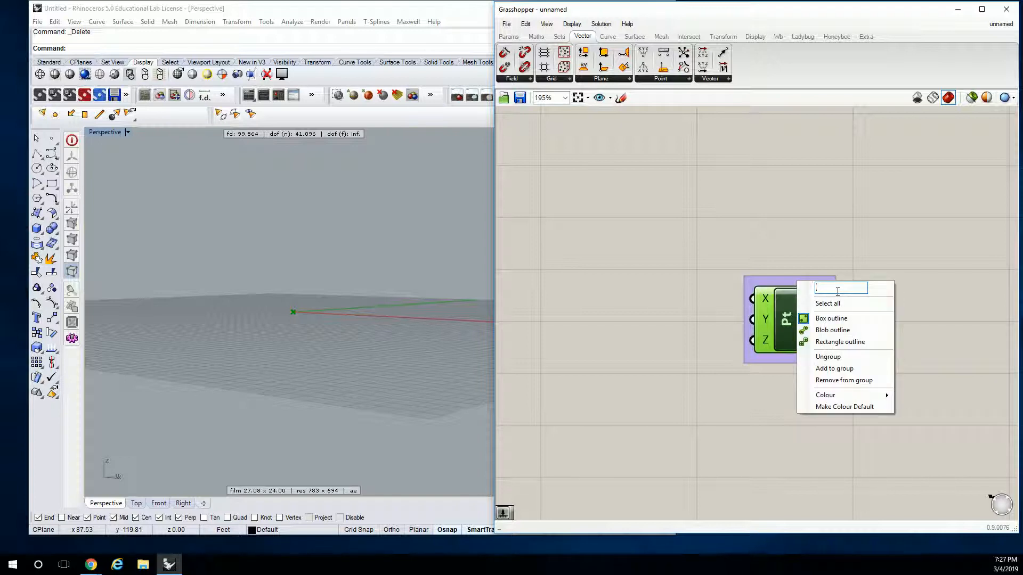
text(Vect | Pt)
key(Return)
right_drag(735, 303, 784, 271)
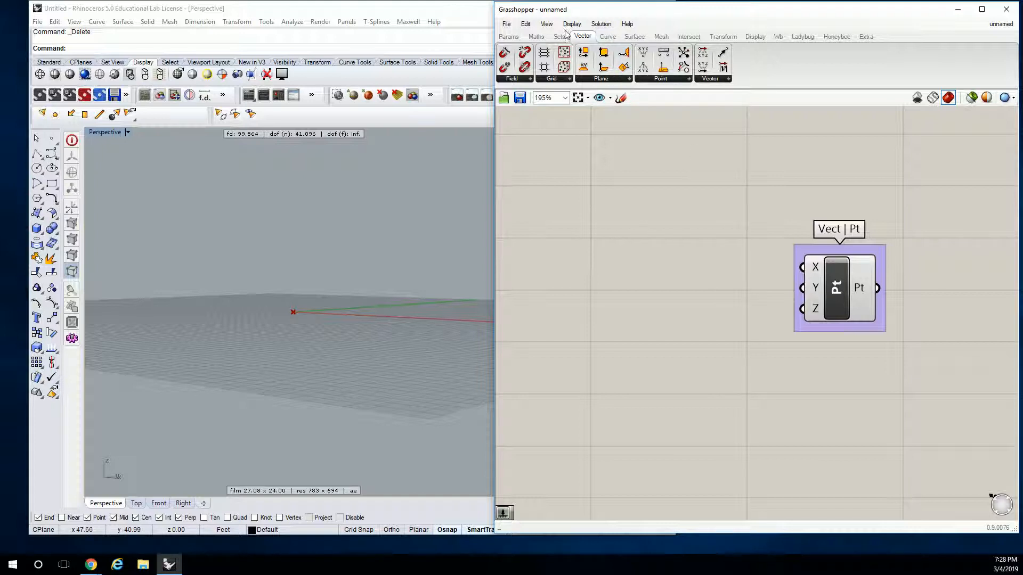
- Add a Panel beside the point component and set its content to 0
click(516, 37)
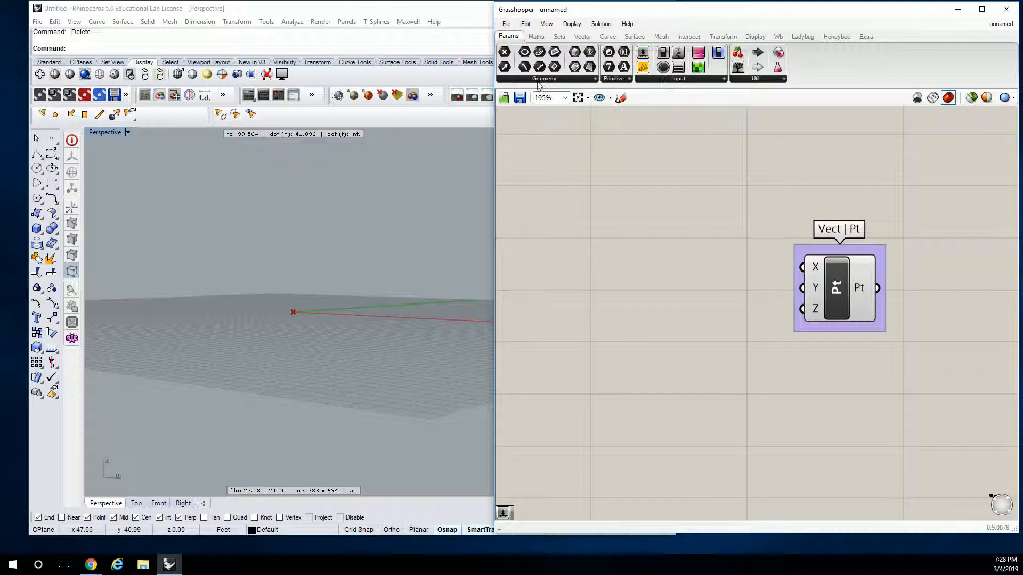
click(684, 80)
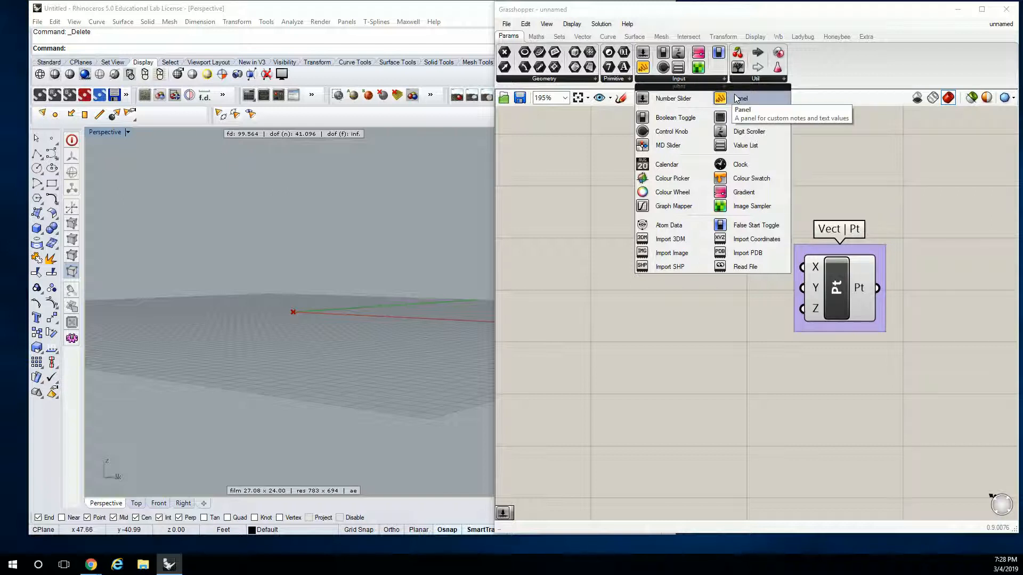
drag(736, 98, 624, 281)
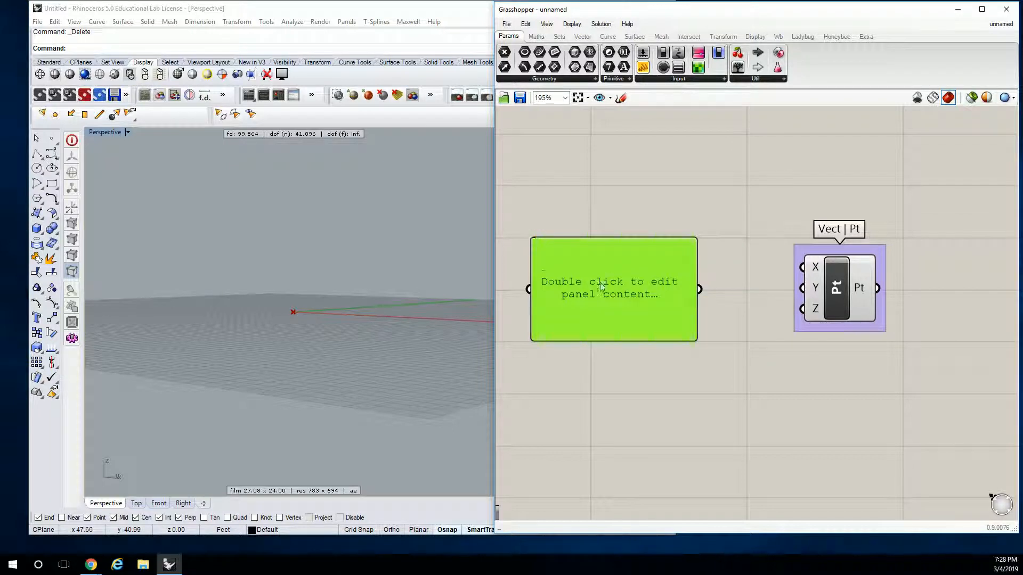
double_click(602, 284)
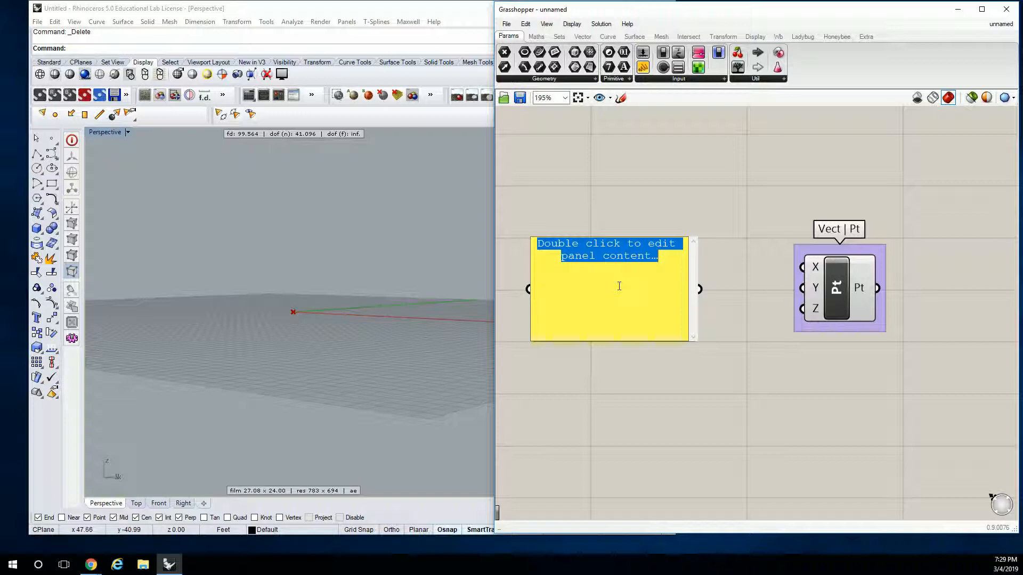
text(0)
click(640, 225)
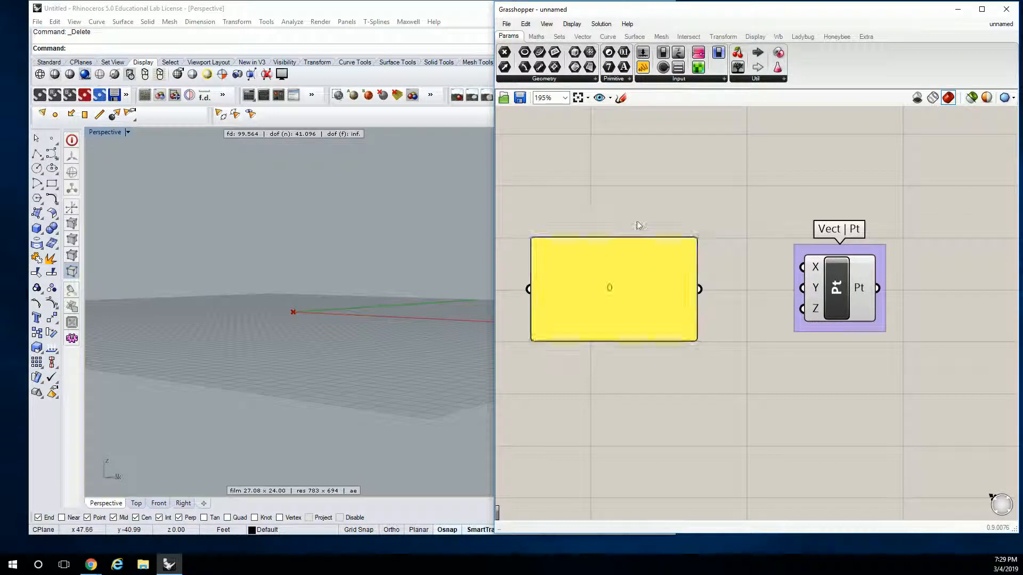
- Shrink the 0 panel and wire it to the point's Z input, and wire a copy of it to Y
drag(534, 244, 802, 309)
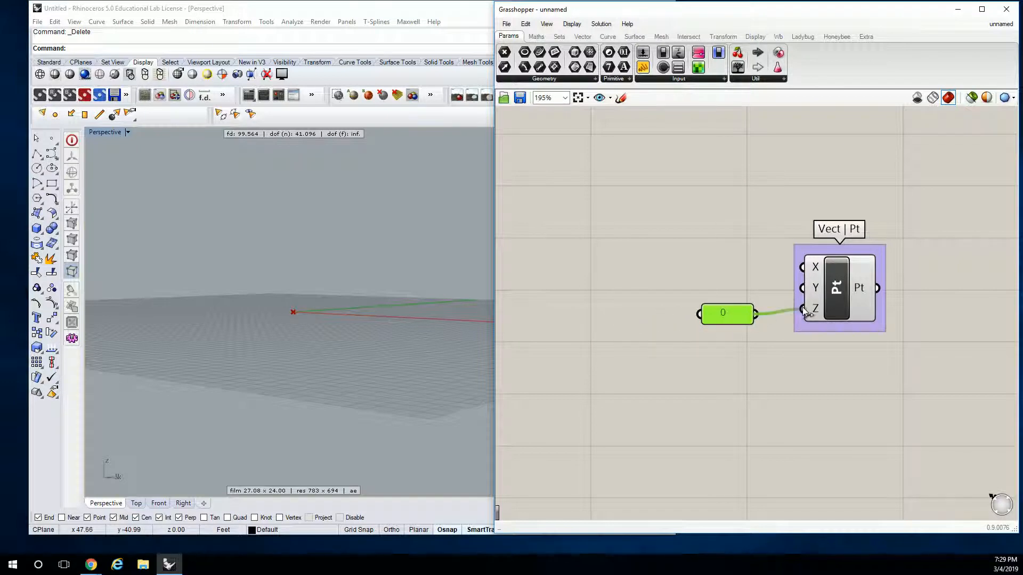
key(ctrl+c)
key(ctrl+v)
drag(742, 327, 836, 273)
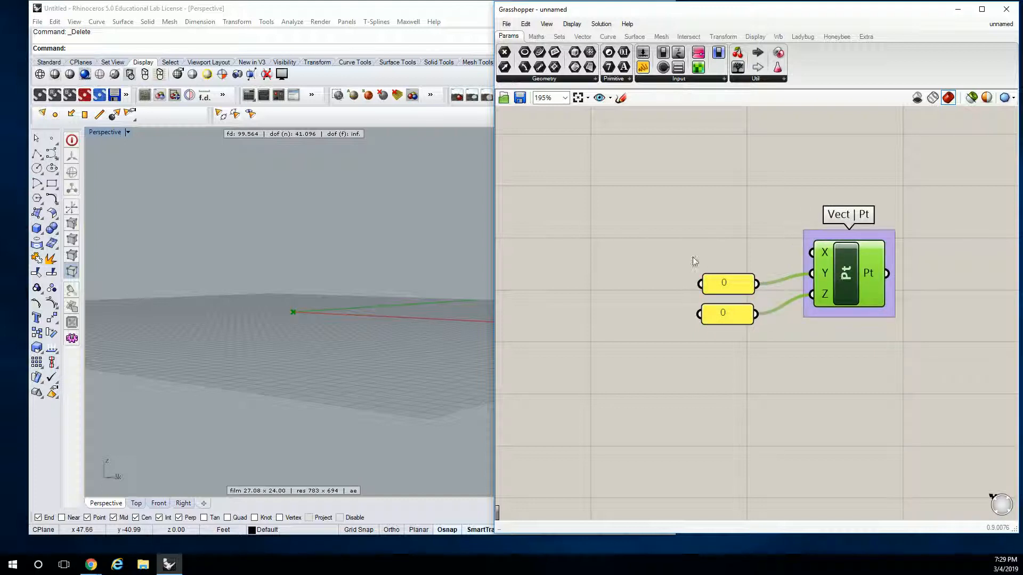
right_drag(258, 295, 314, 302)
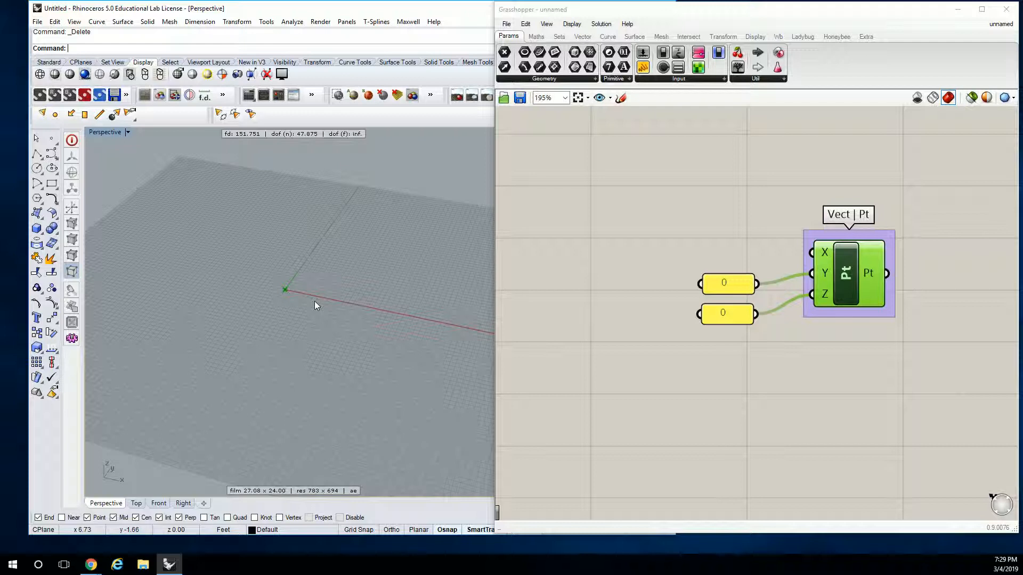
- Wire a single 0 panel to the point's X, Y and Z inputs, and delete the spare panel
drag(740, 286, 714, 260)
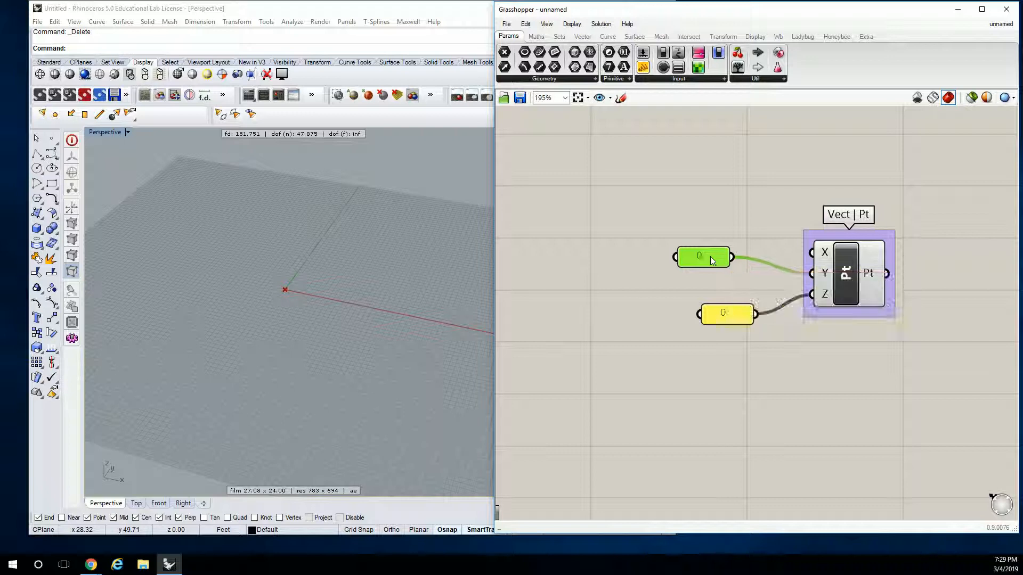
shift+drag(732, 256, 811, 252)
drag(710, 261, 739, 274)
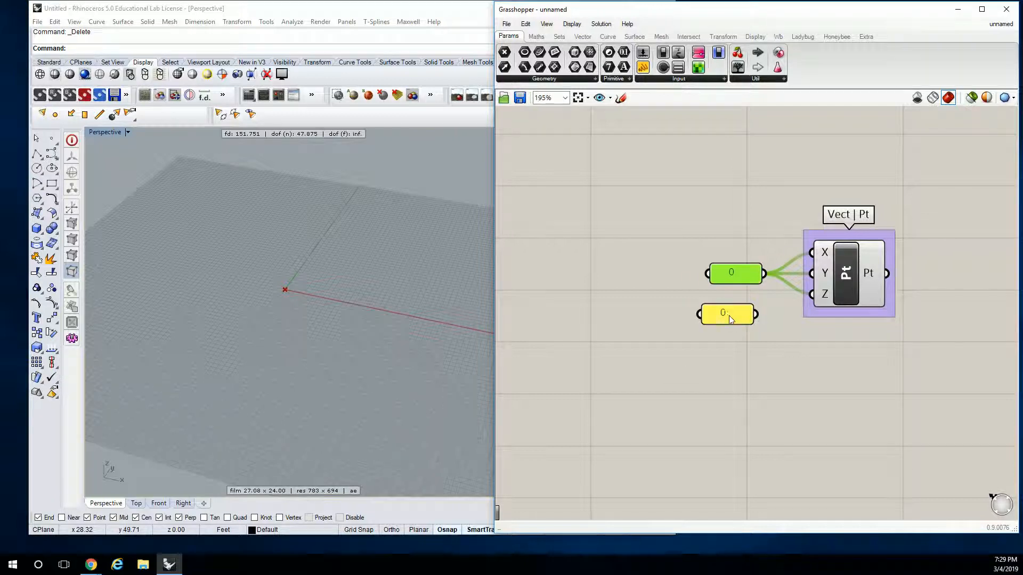
drag(728, 317, 699, 349)
key(Delete)
drag(745, 275, 740, 297)
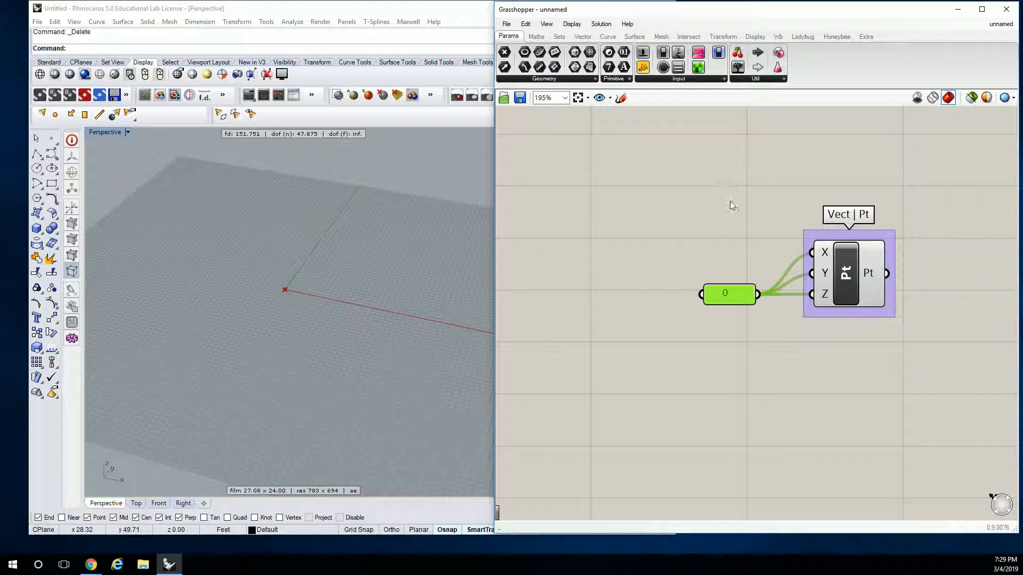
- Duplicate the 0 panel, wire the copy to the X input alone, and set its content to 5
key(ctrl+c)
key(ctrl+v)
drag(739, 304, 812, 253)
double_click(710, 212)
text(5)
click(737, 294)
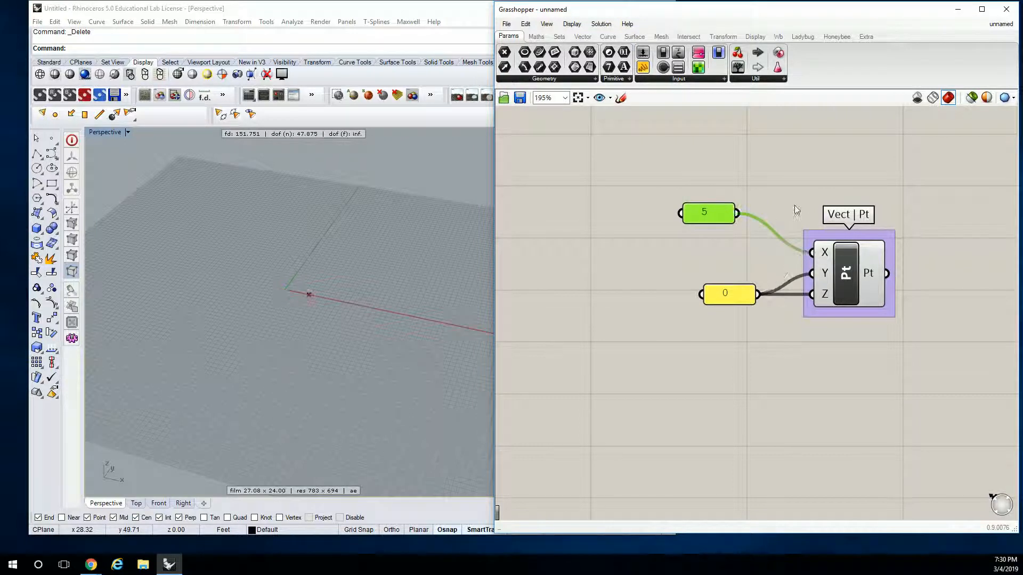
- Align the 5 panel above the 0 panel, duplicate it just above, and set the copy's content to 2
scroll(814, 250, up, 4)
scroll(840, 253, down, 4)
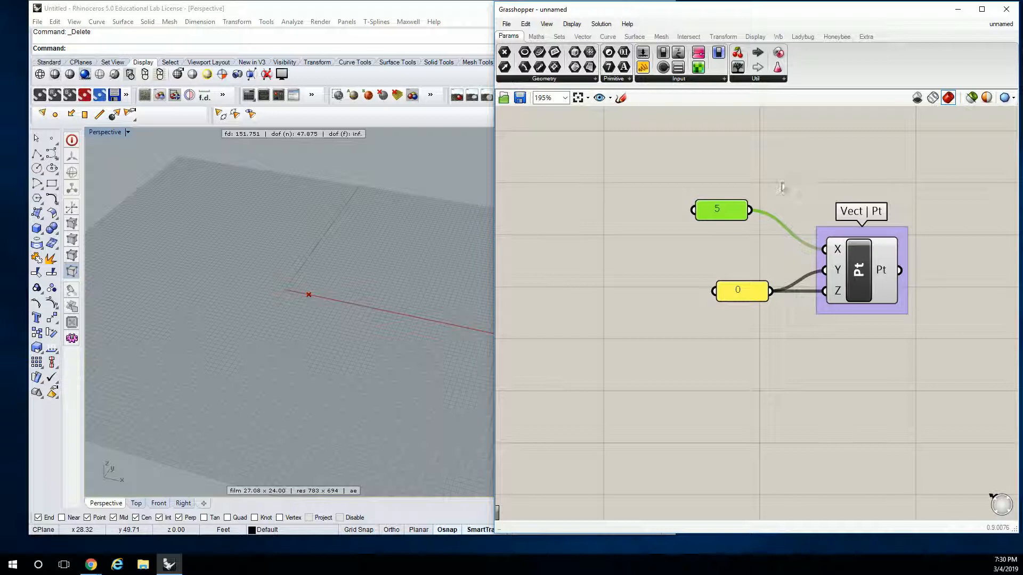
right_drag(787, 196, 714, 215)
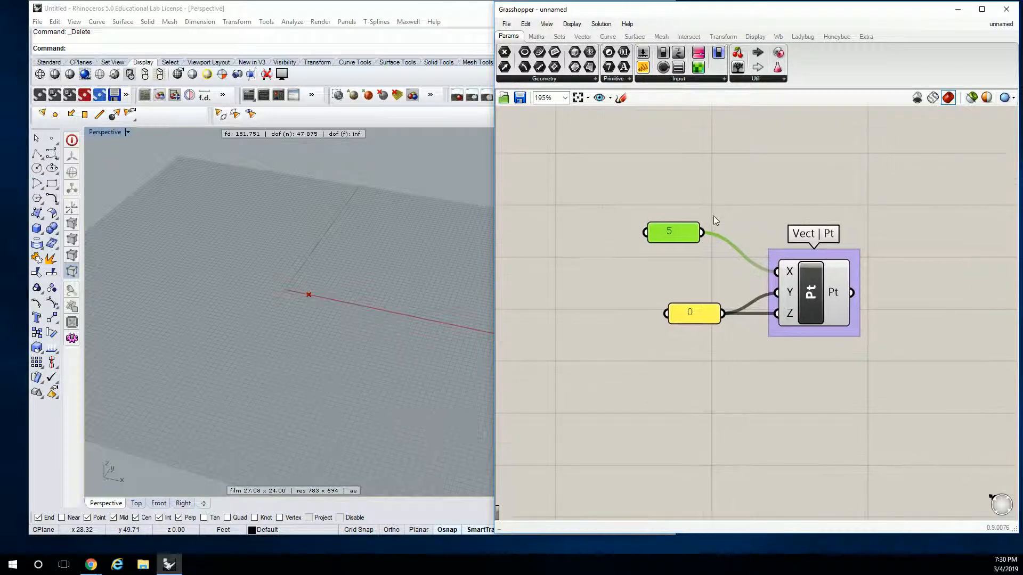
drag(675, 237, 695, 228)
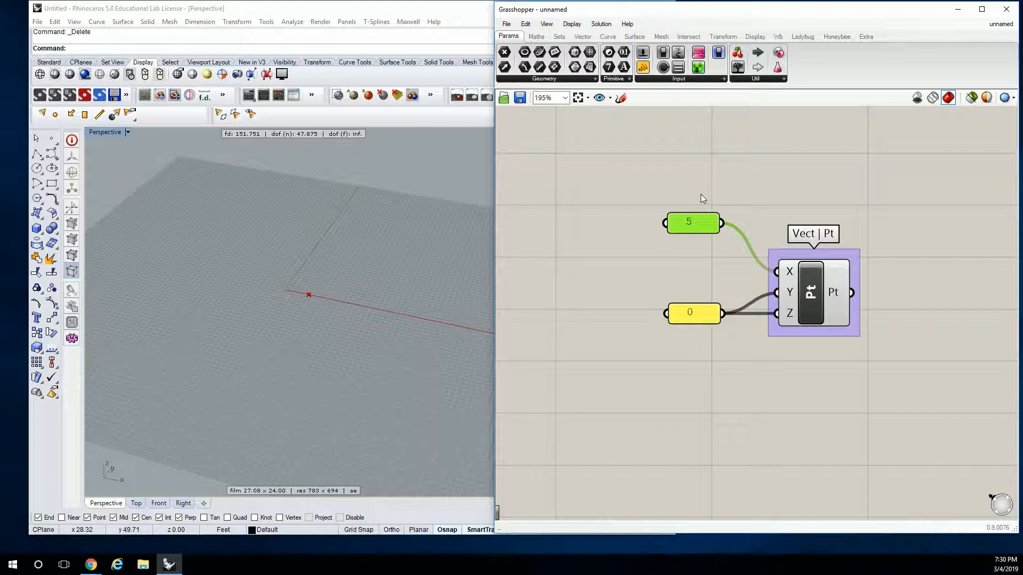
alt+drag(697, 225, 696, 187)
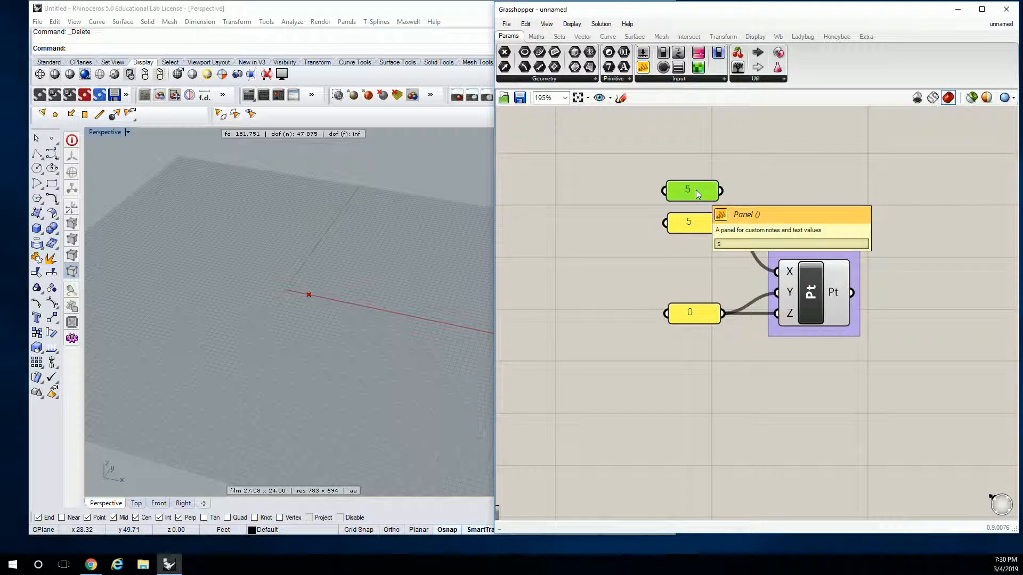
double_click(696, 189)
text(2)
click(723, 272)
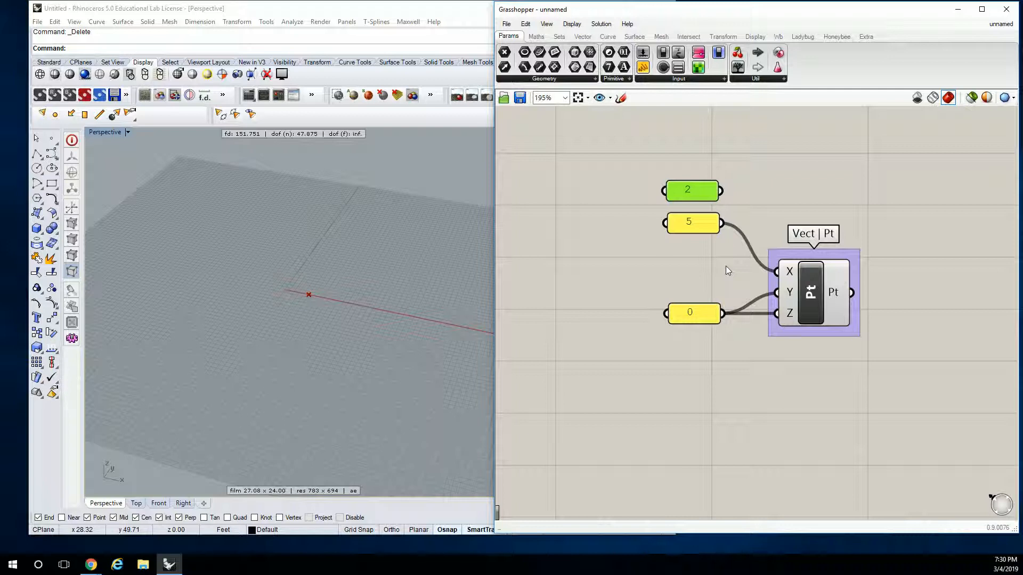
- Wire both the 2 panel and the 5 panel to the point's X input
drag(720, 190, 789, 287)
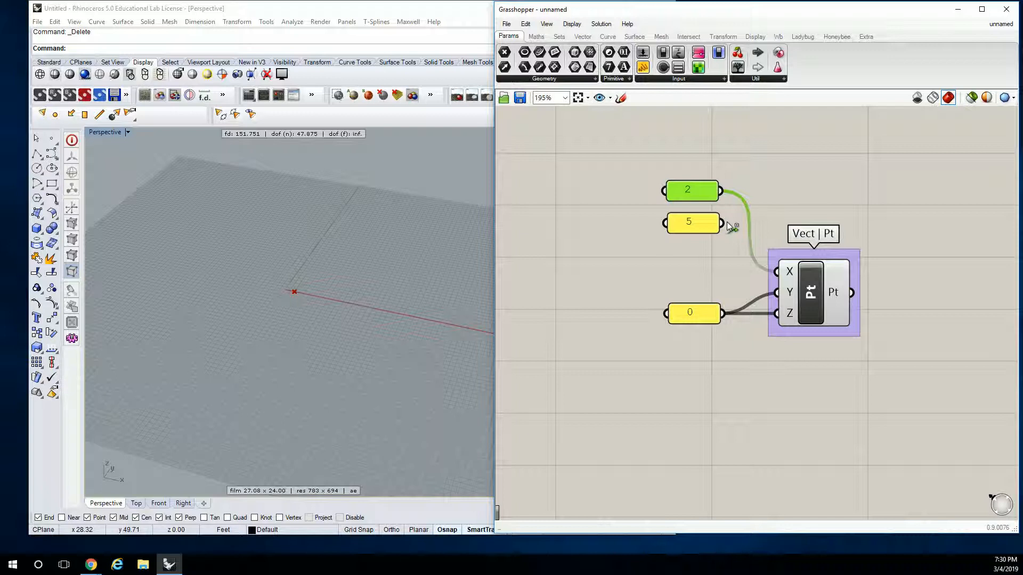
drag(725, 224, 776, 272)
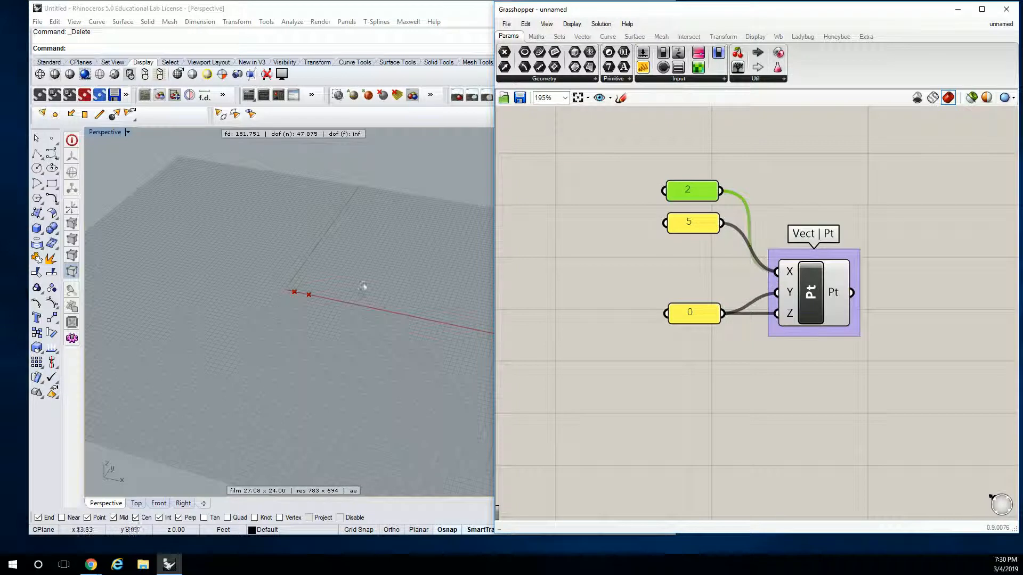
scroll(319, 303, up, 5)
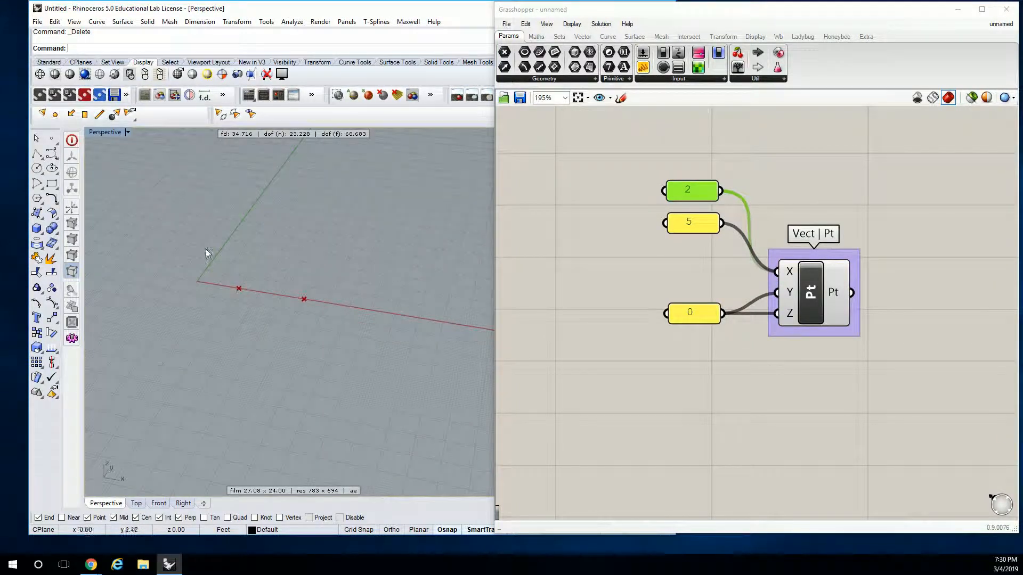
click(693, 229)
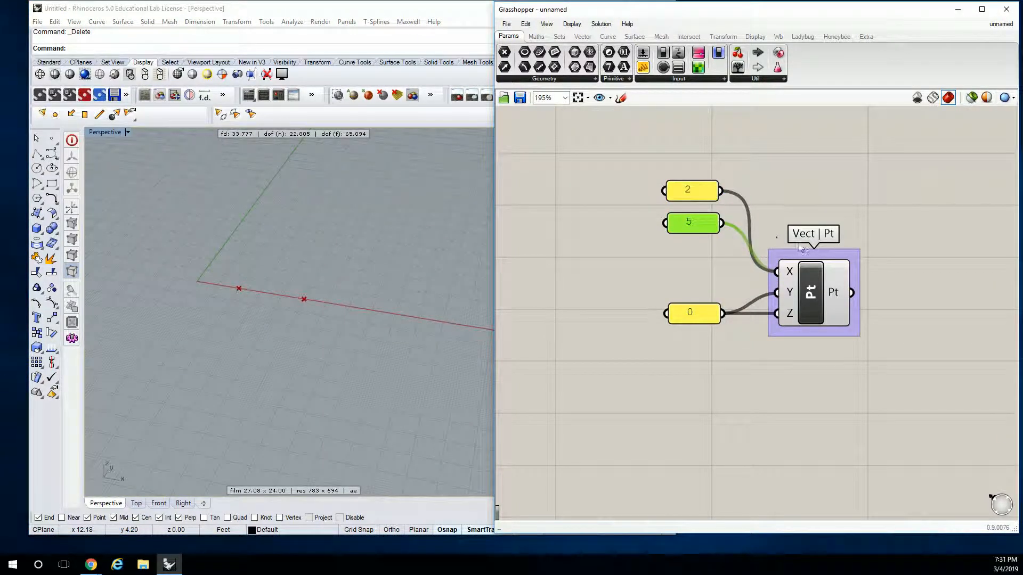
click(303, 298)
mouse_move(748, 203)
right_down()
mouse_move(787, 225)
mouse_move(752, 216)
right_up()
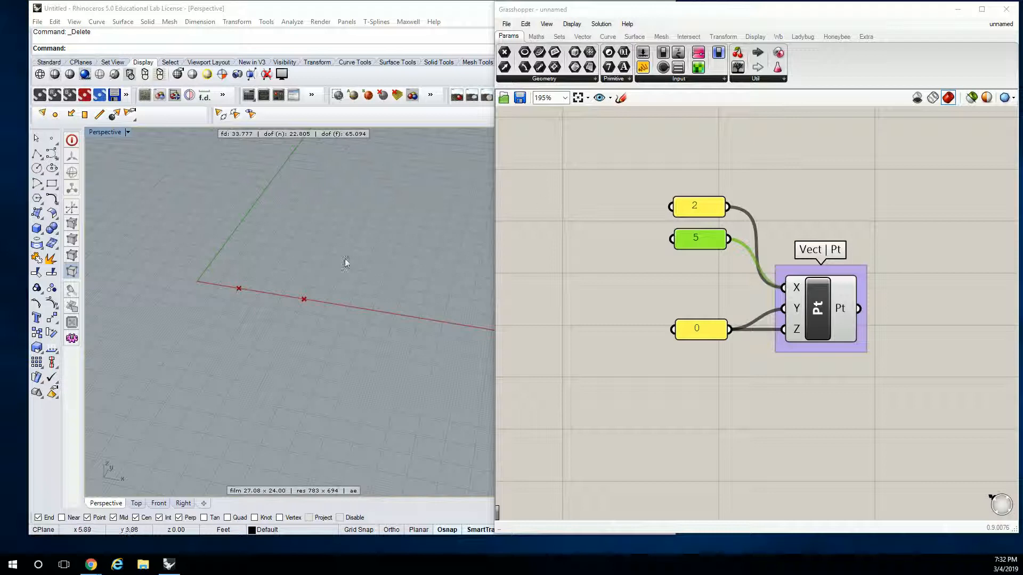
- Try adding an empty line after the 5 in its panel, and remove it again
double_click(702, 240)
click(705, 239)
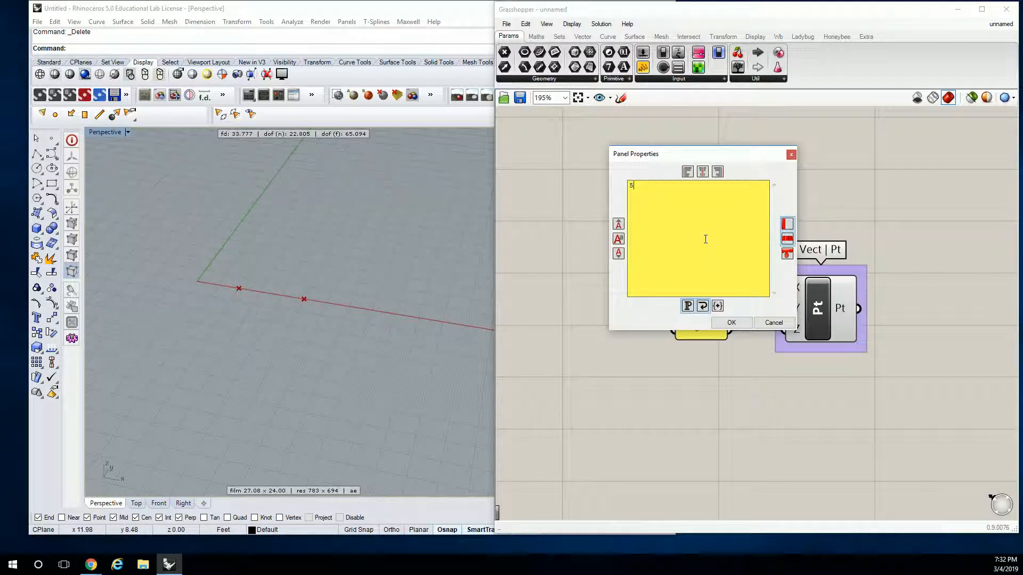
key(Return)
click(727, 322)
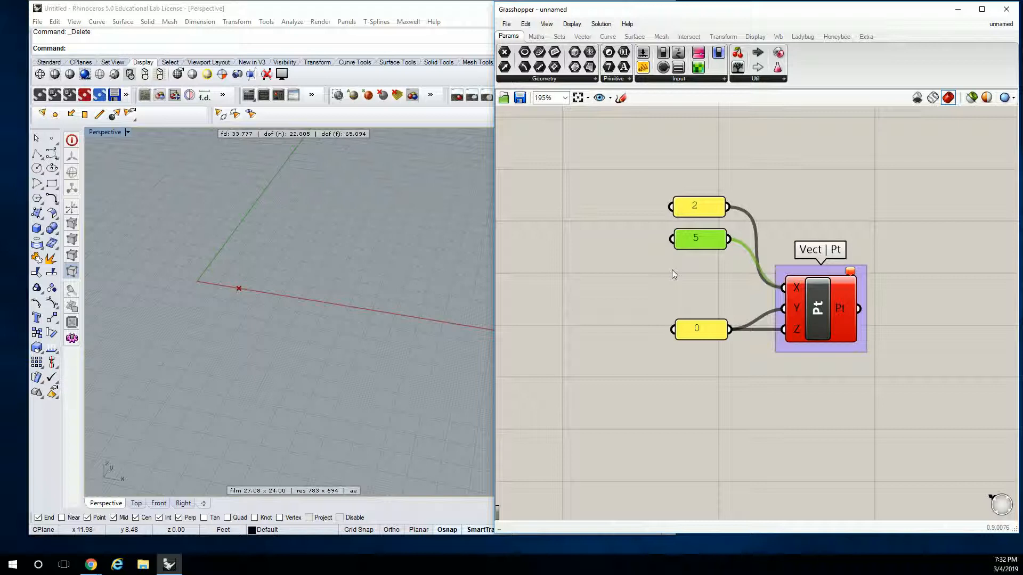
double_click(702, 239)
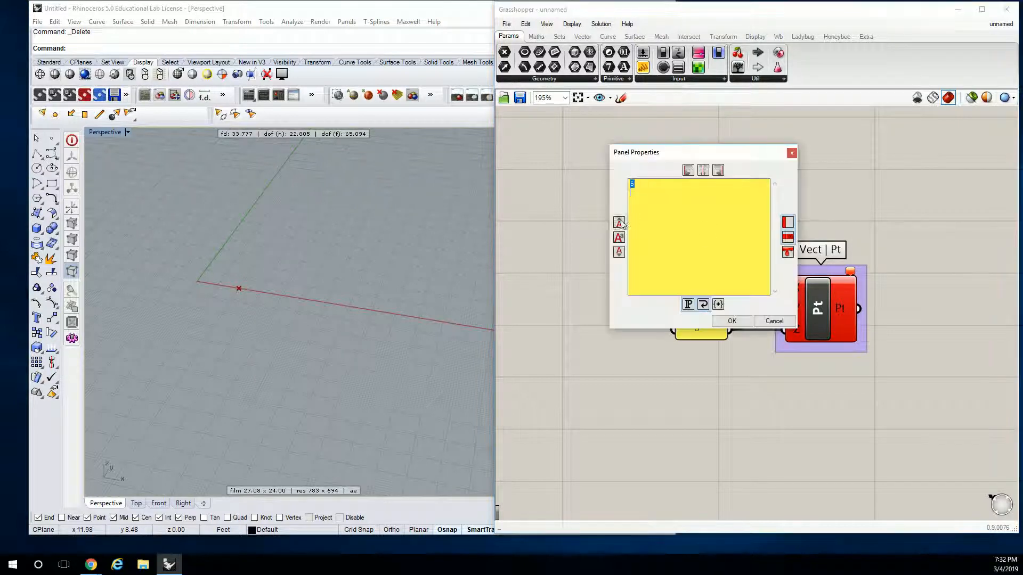
click(679, 221)
click(731, 321)
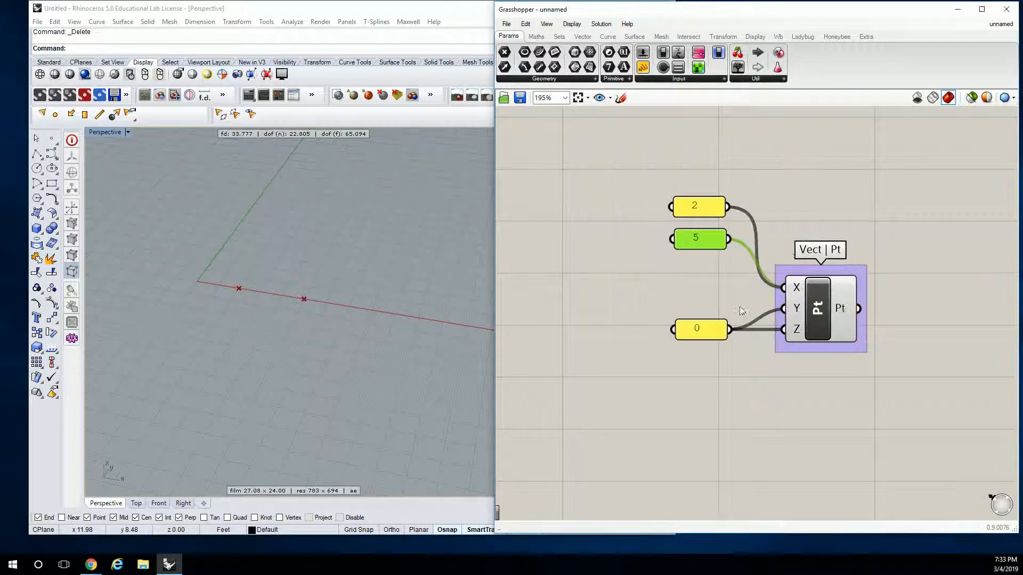
- Move all the panels and the point group together down and to the right on the canvas, leaving room beside them
click(806, 208)
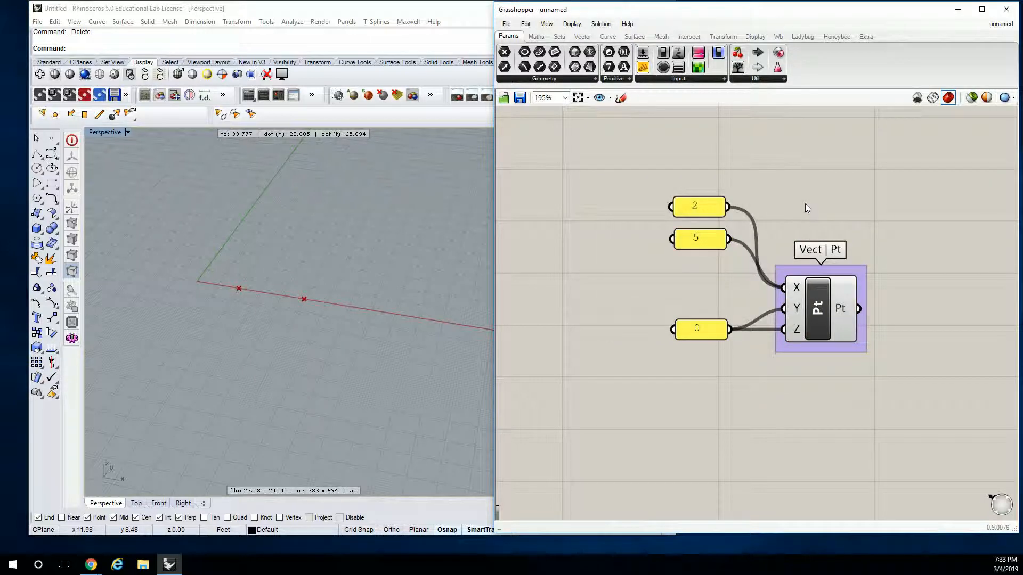
scroll(808, 187, down, 4)
drag(653, 214, 908, 392)
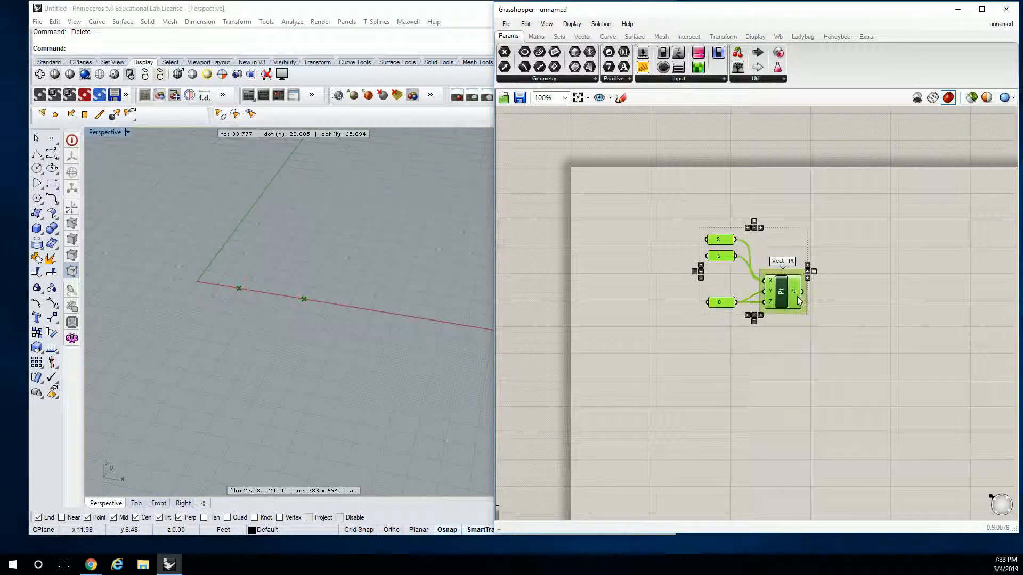
drag(799, 304, 870, 371)
click(696, 331)
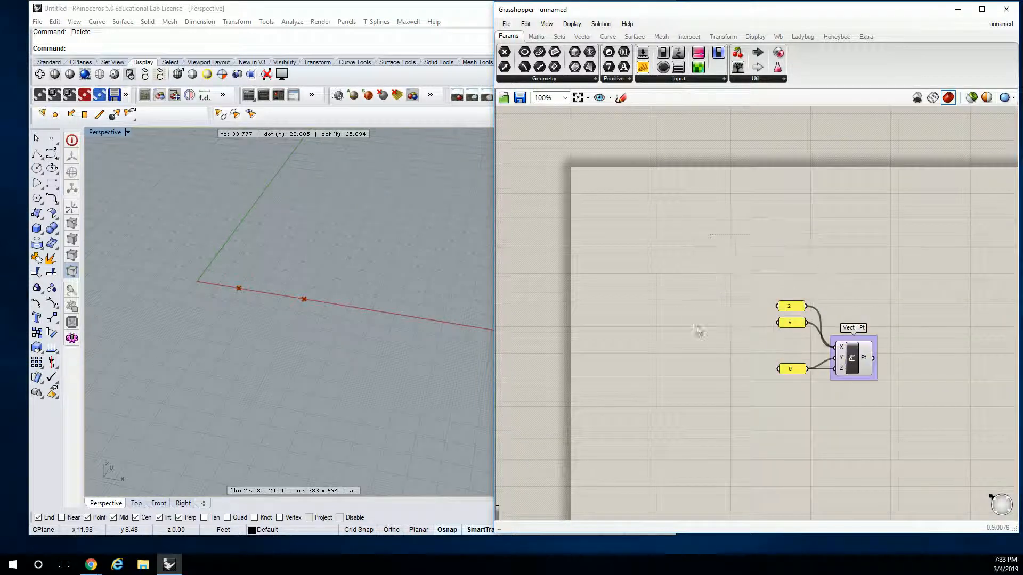
- Add a Series component from the Sequence components to the canvas, left of the panels
click(559, 37)
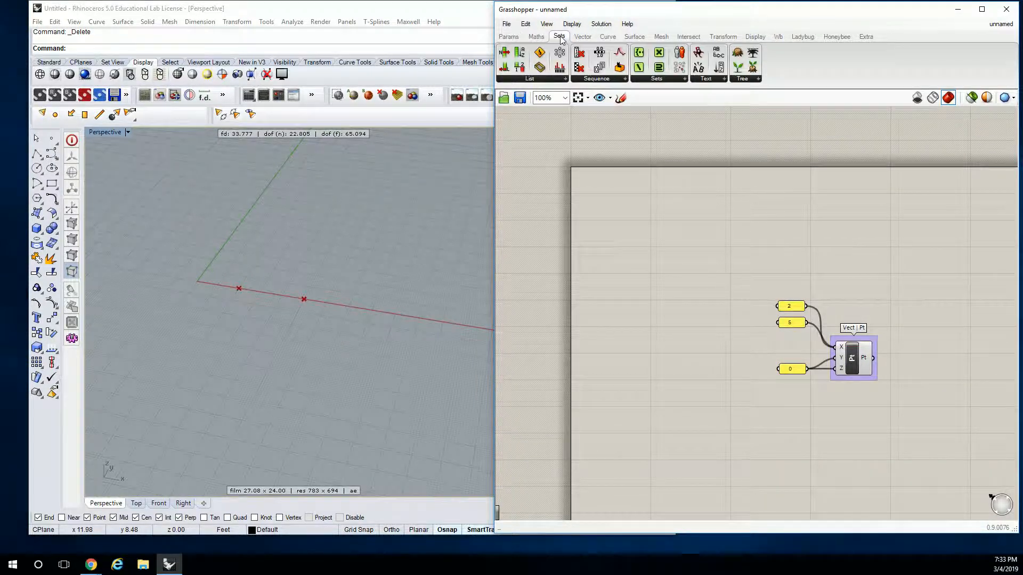
click(600, 80)
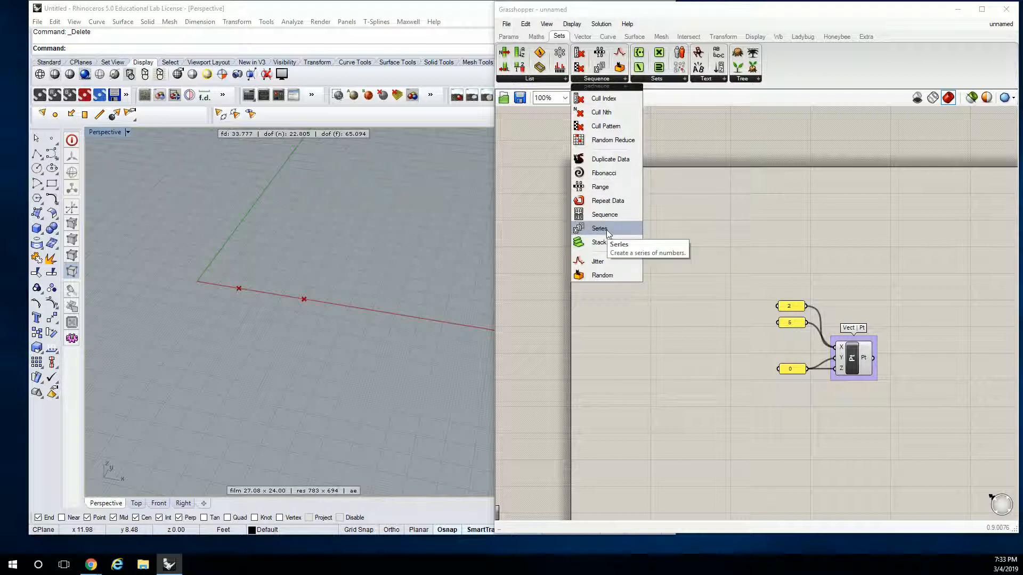
drag(607, 232, 688, 287)
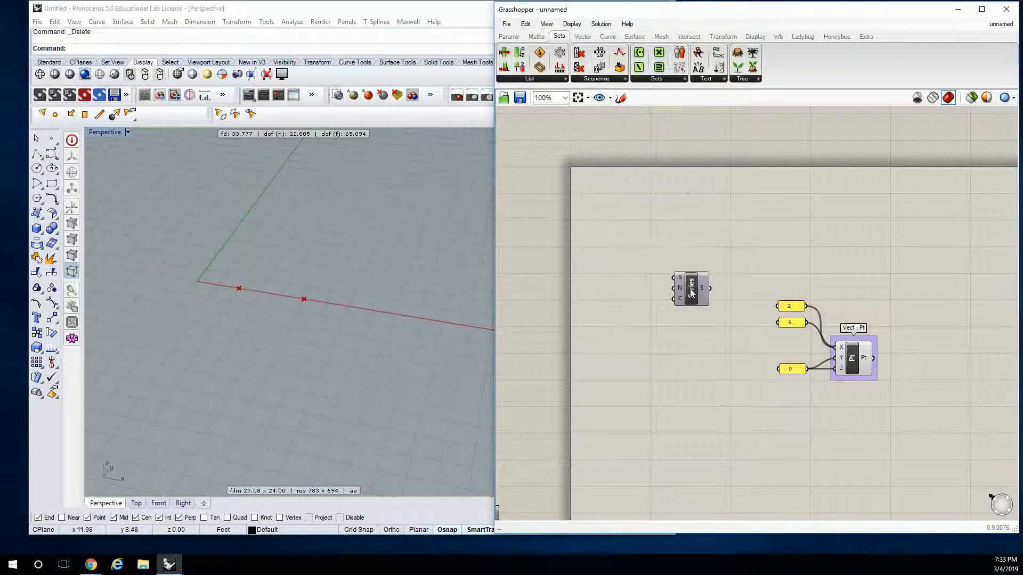
click(619, 79)
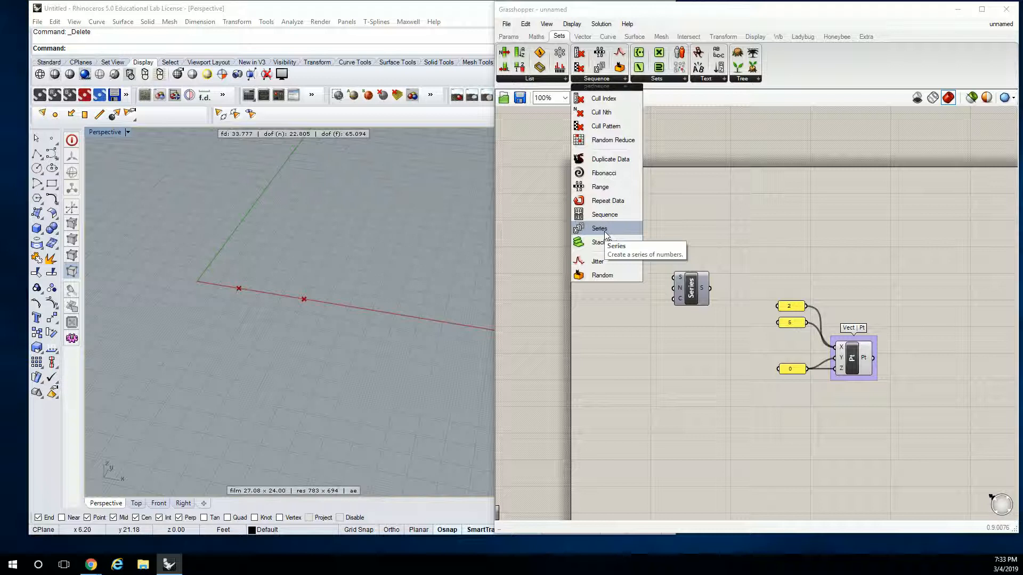
- Inspect the Series component's output list and its Start, Step and Count inputs
scroll(744, 304, up, 3)
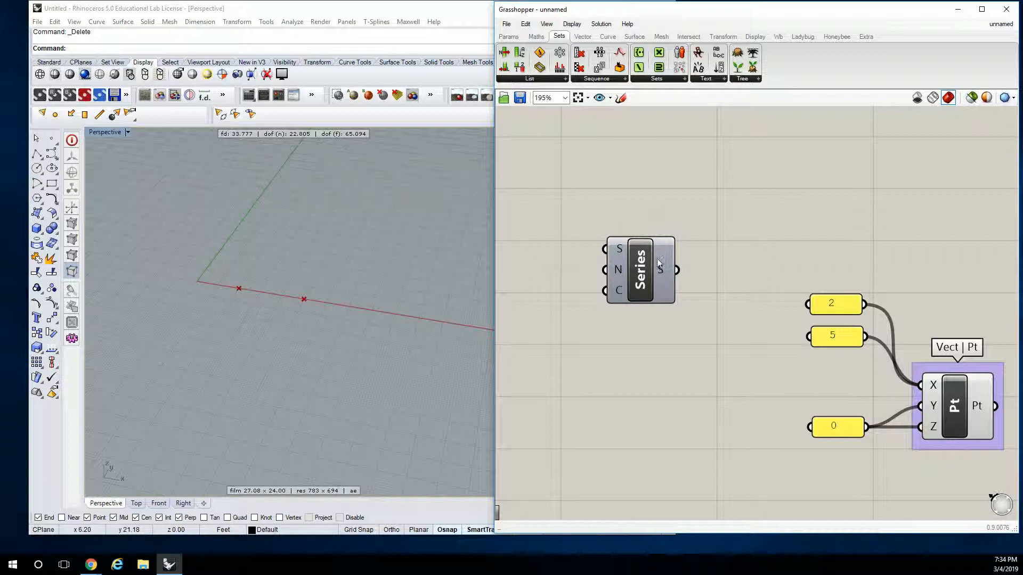
mouse_move(663, 269)
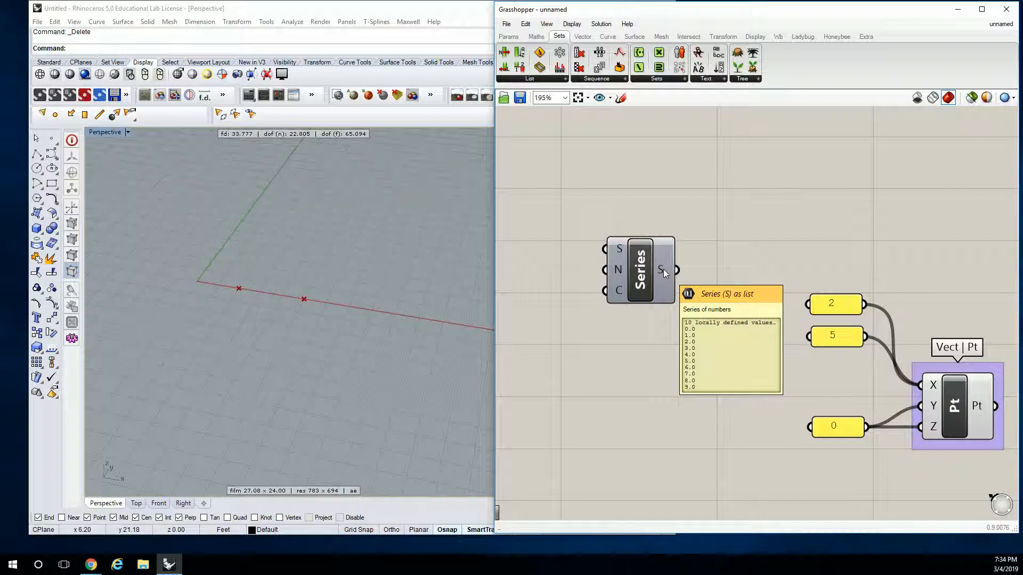
mouse_move(620, 251)
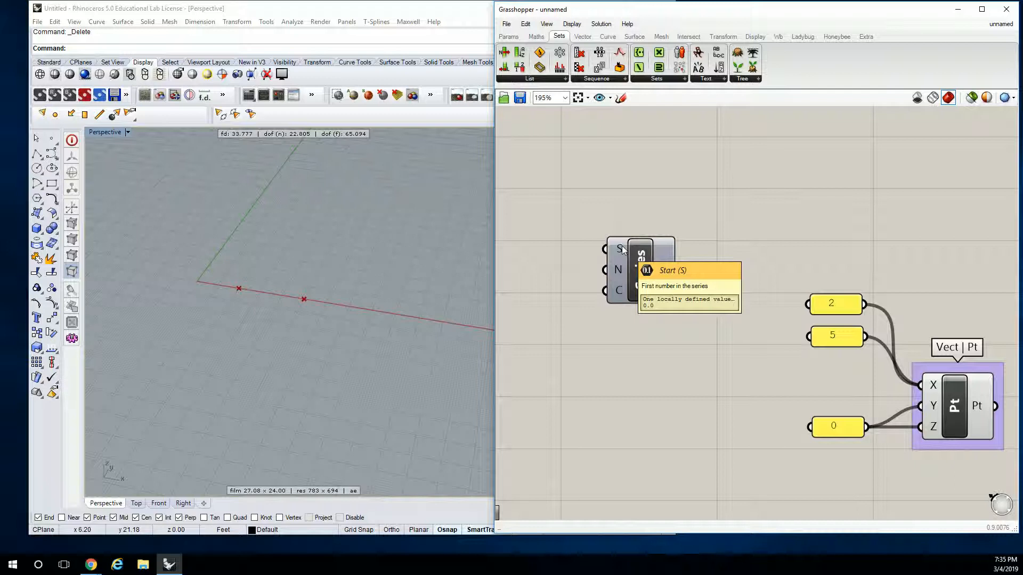
mouse_move(618, 271)
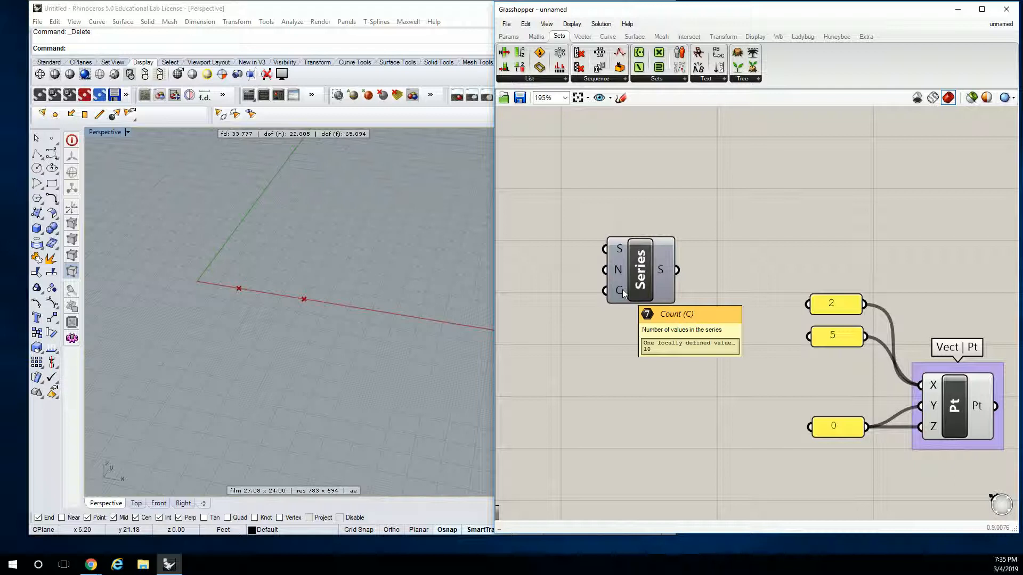
- Move the 2, 5 and 0 panels and the point group farther down the canvas, clear of the Series component
scroll(623, 289, down, 5)
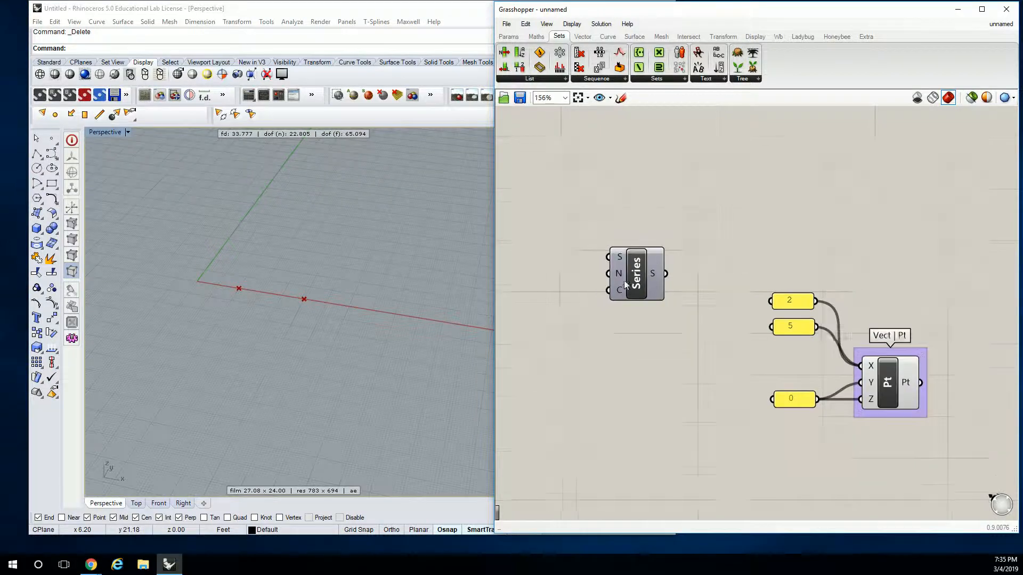
drag(725, 282, 829, 375)
drag(791, 343, 815, 388)
click(726, 309)
click(687, 298)
scroll(703, 289, up, 3)
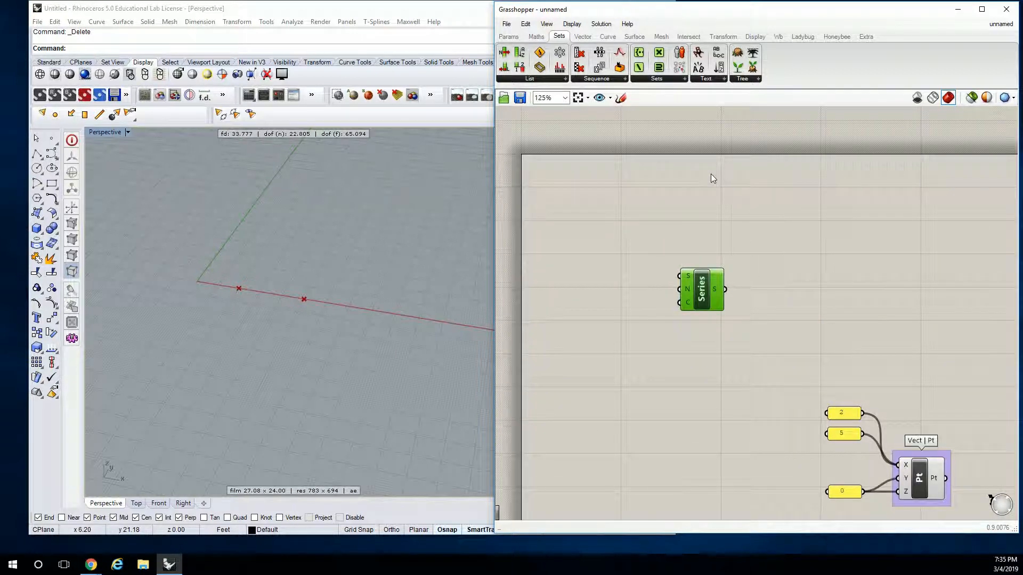
- Add a Panel beside the Series component and wire the Series output into it
click(508, 36)
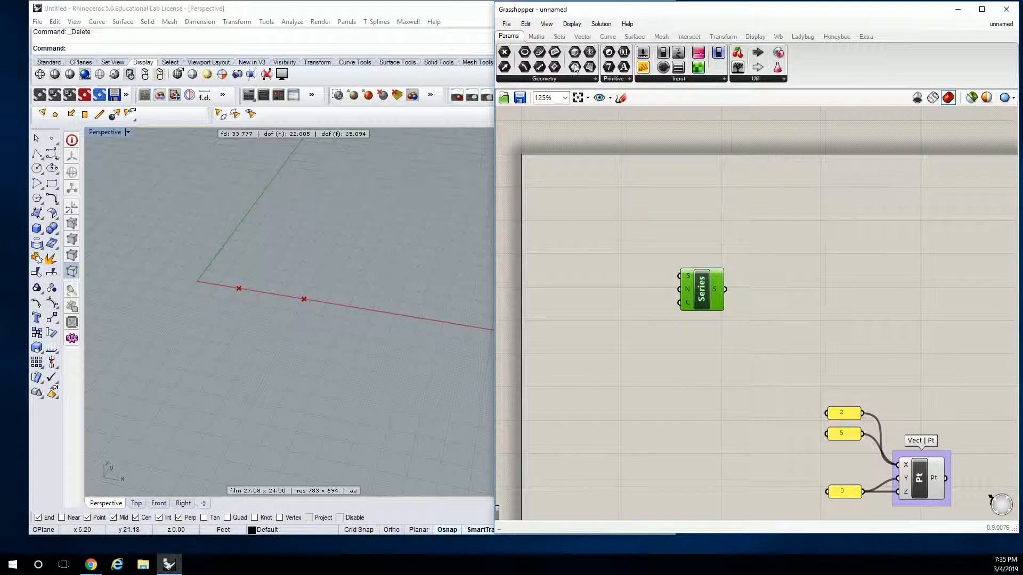
click(643, 69)
click(751, 250)
drag(784, 298, 810, 292)
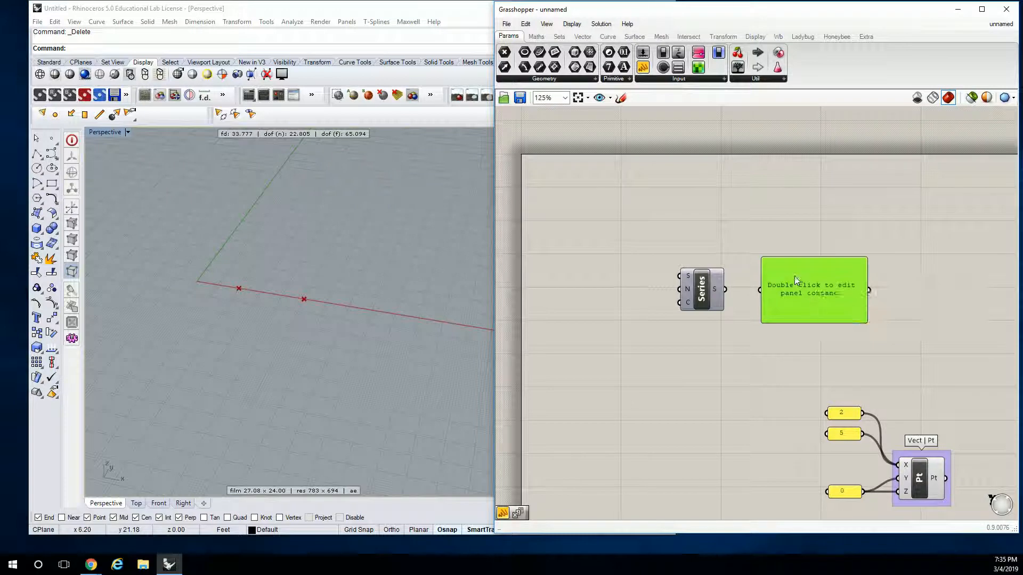
drag(725, 289, 759, 290)
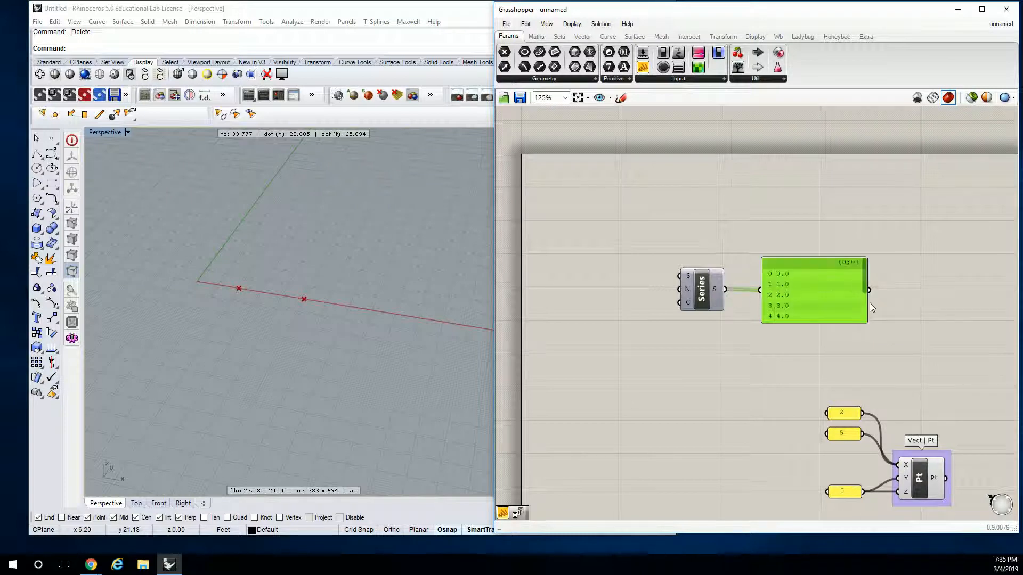
- Enlarge the output panel vertically so that the whole list of series values fits inside it
scroll(870, 303, up, 1)
drag(812, 246, 814, 169)
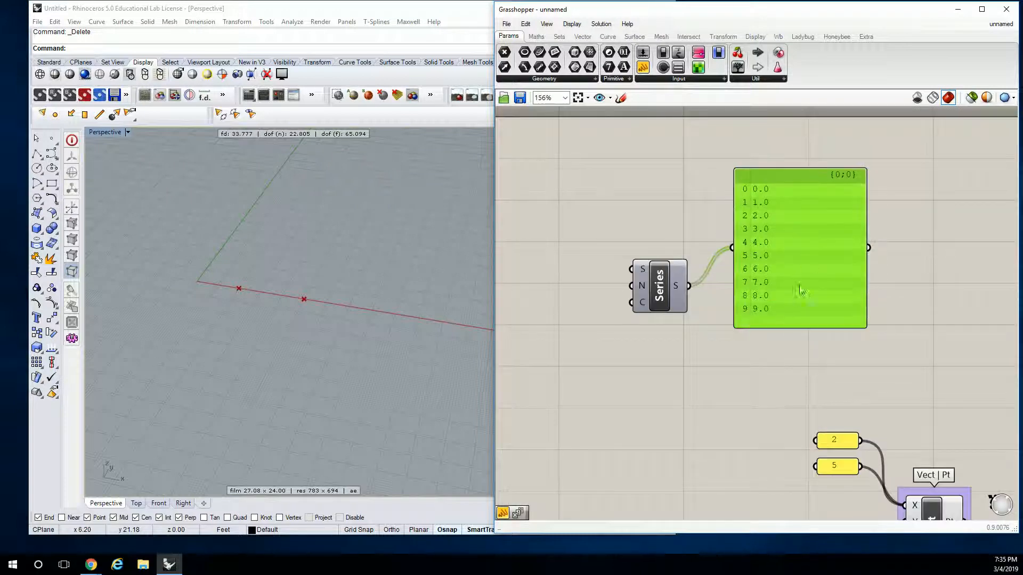
drag(807, 329, 807, 346)
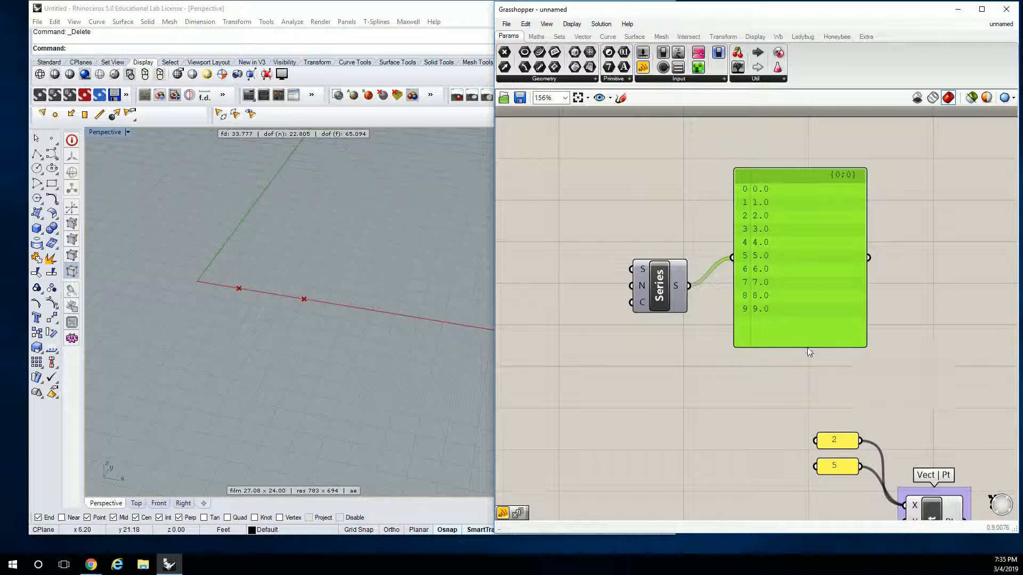
mouse_move(678, 288)
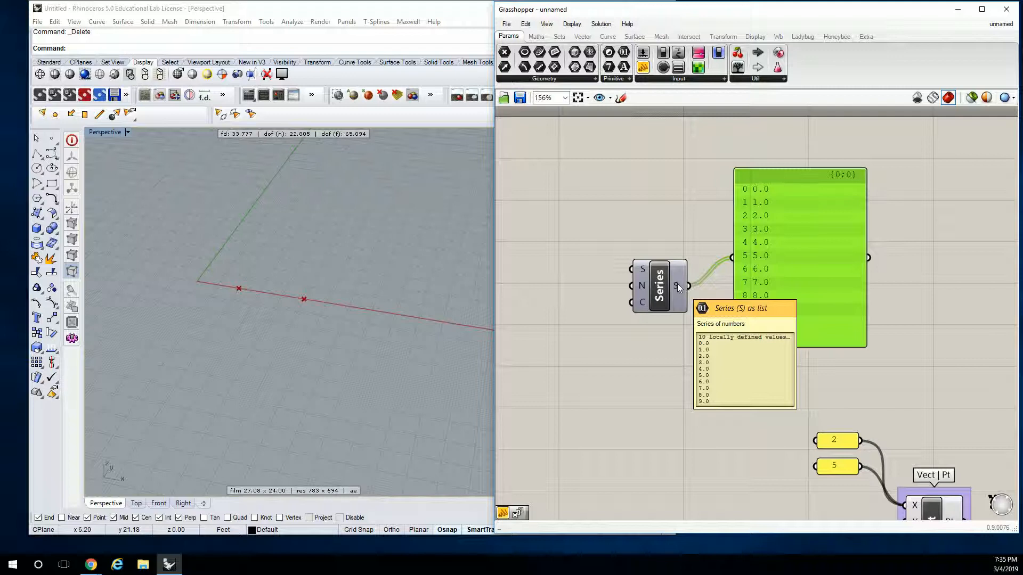
- Move the Series component and its output panel together to the right on the canvas, leaving room for inputs
right_drag(618, 349, 713, 341)
right_drag(780, 302, 664, 301)
drag(858, 199, 727, 279)
click(610, 242)
double_click(613, 218)
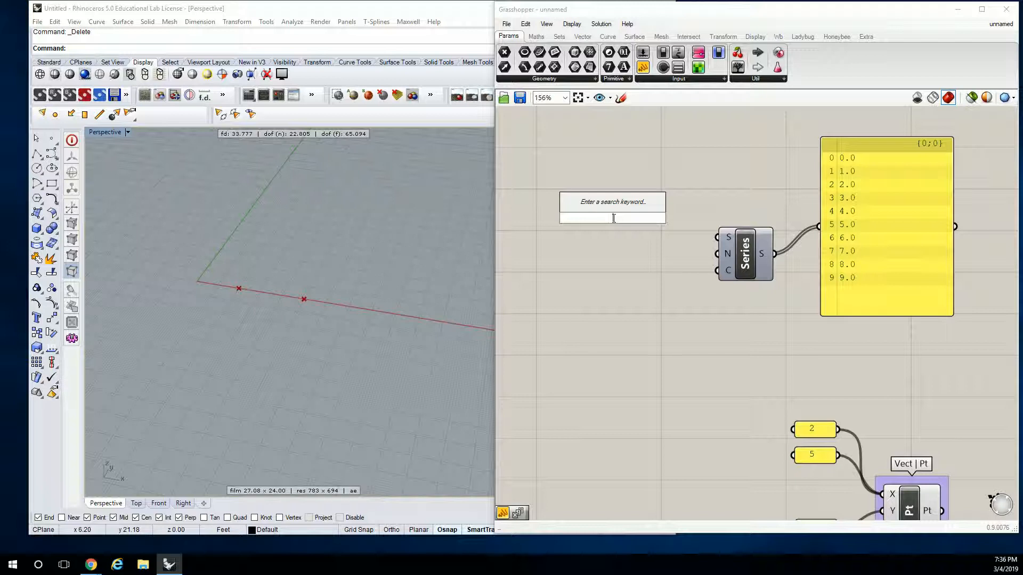
key(Escape)
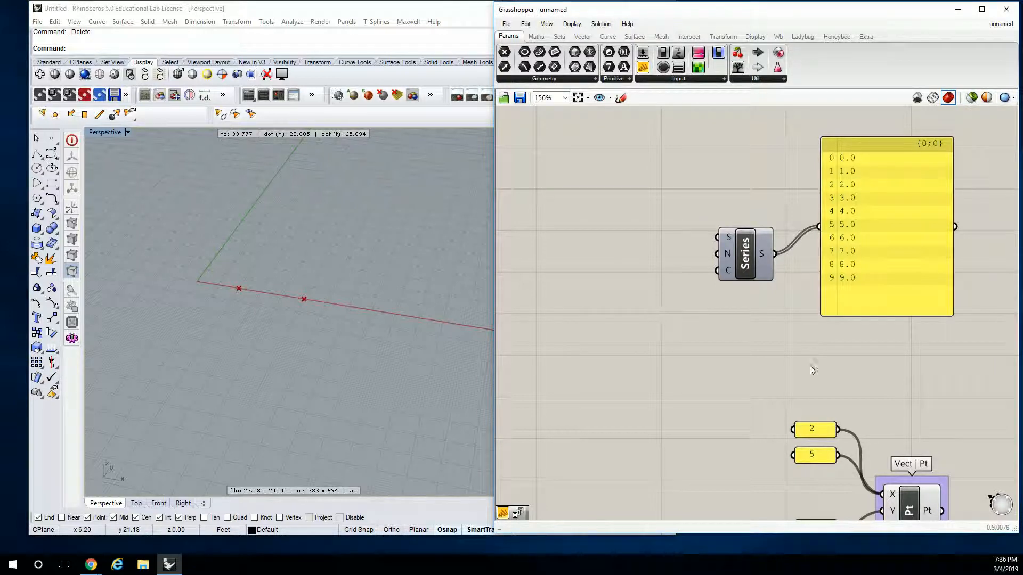
- Copy the 2 panel next to the Series component, set the copy's content to 0 and wire it to the Start input
alt+drag(825, 437, 653, 230)
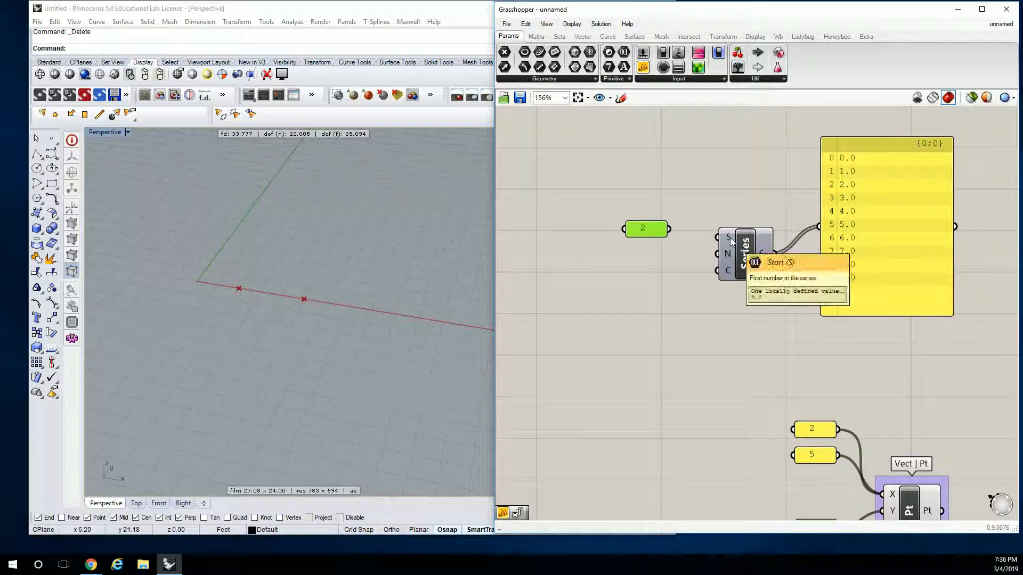
double_click(651, 237)
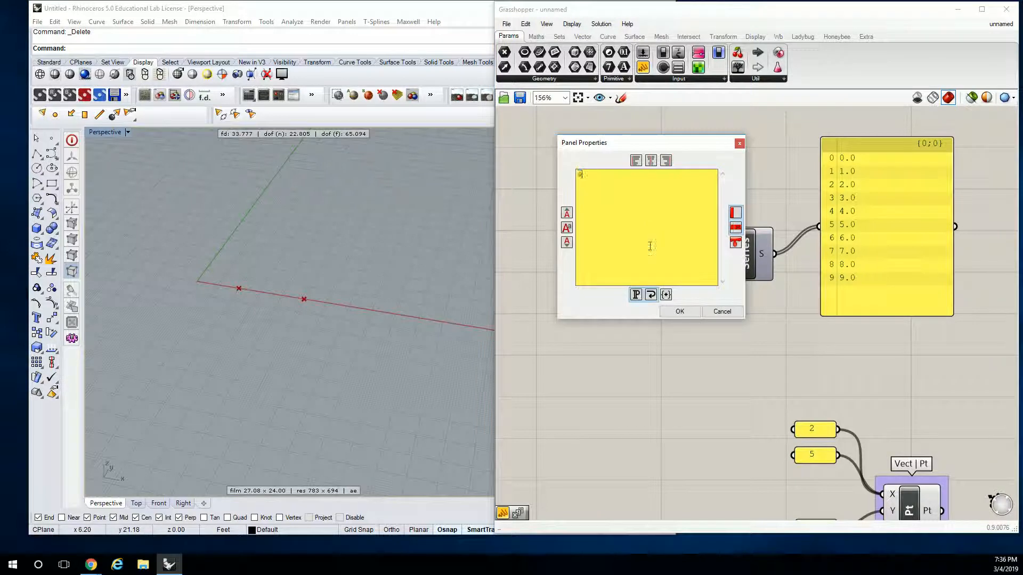
click(689, 313)
drag(670, 229, 715, 242)
drag(646, 229, 673, 229)
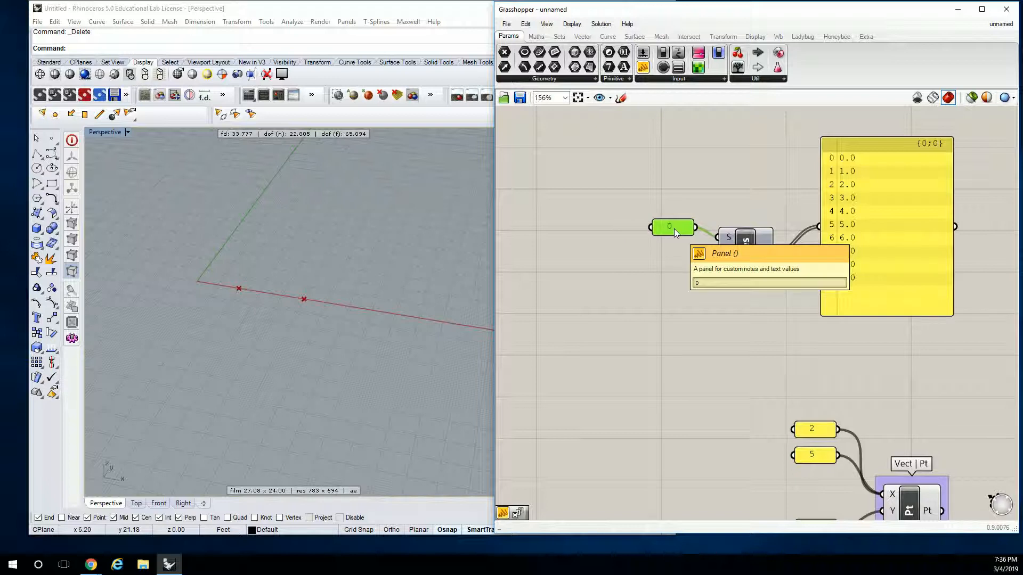
mouse_move(674, 229)
mouse_down()
mouse_move(656, 225)
mouse_move(664, 232)
mouse_up()
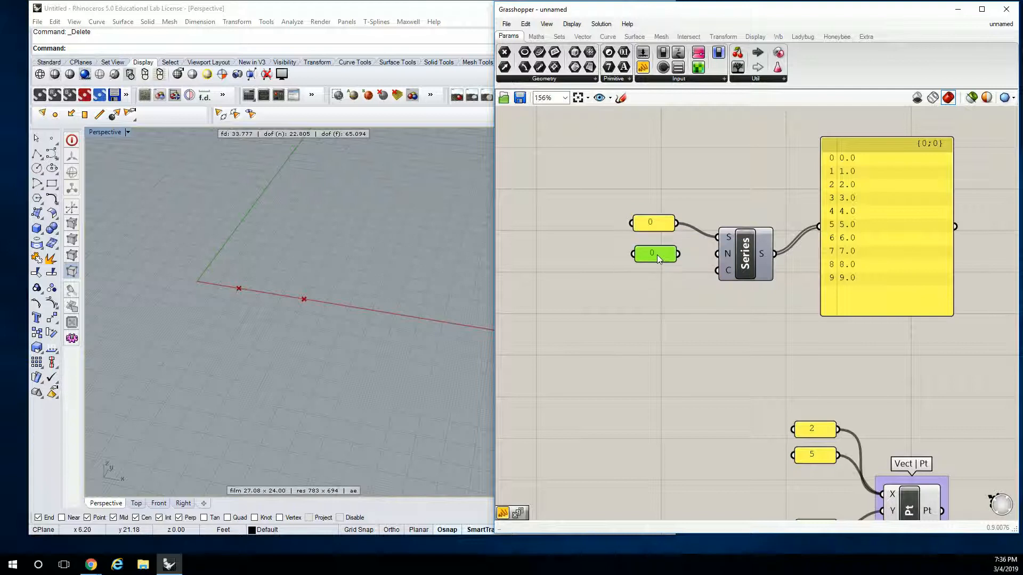
key(Delete)
- Create a number slider ranging from 0 to 5.0 and wire it to the Series component's Step input
double_click(647, 250)
text(0<)
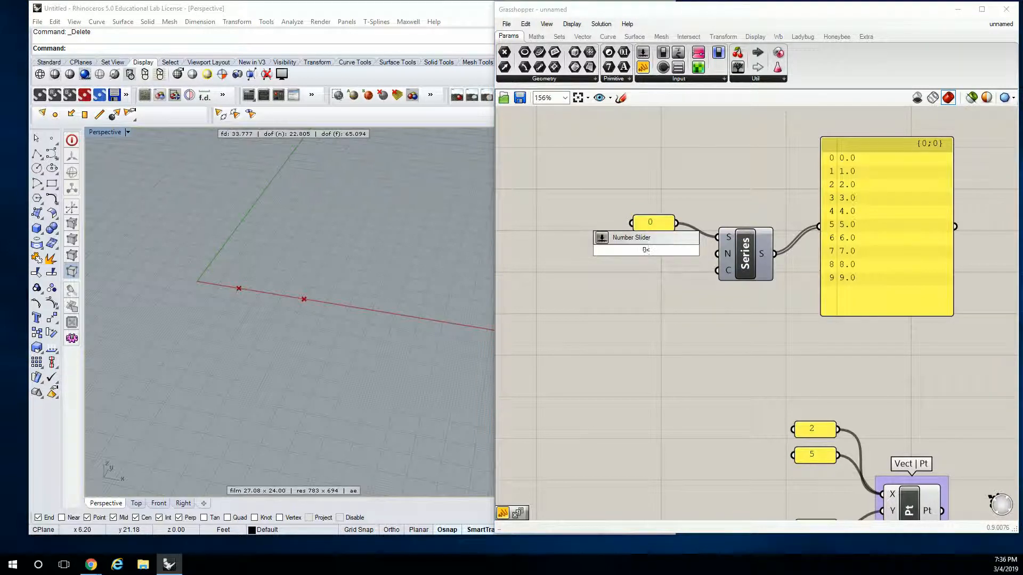
text(5.0)
key(Return)
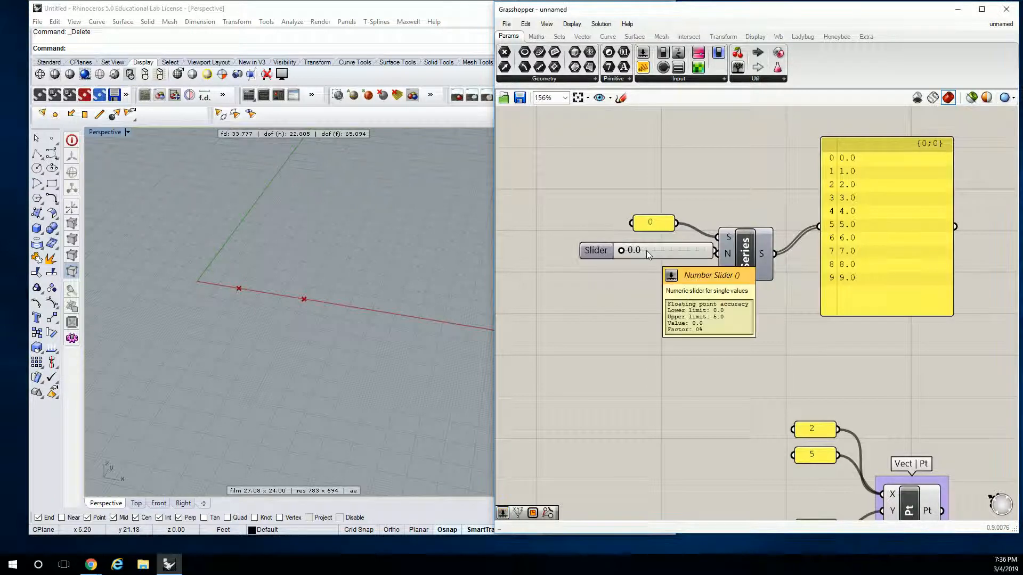
drag(664, 253, 717, 254)
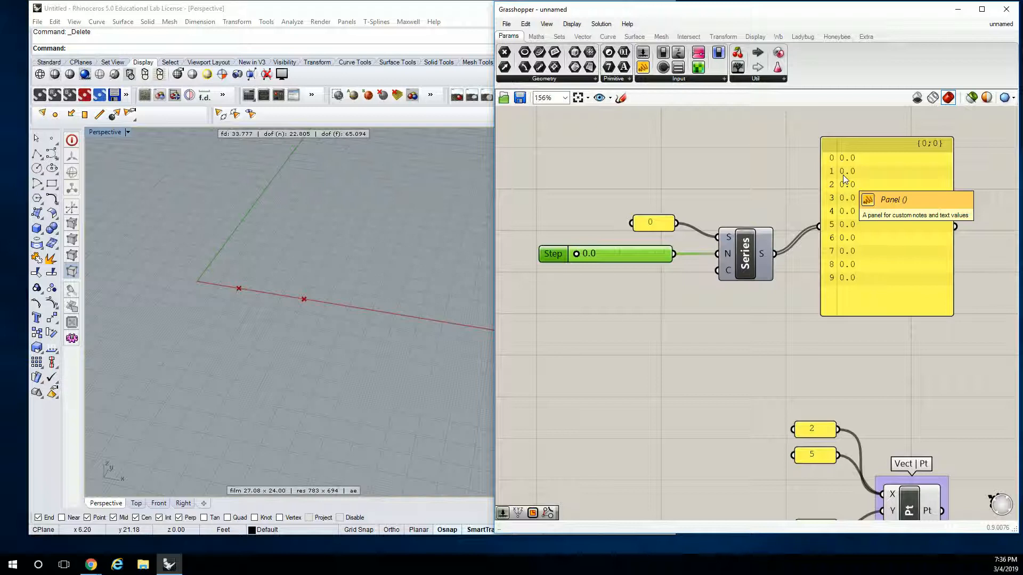
- Set the Step slider to 3.7
drag(578, 257, 642, 254)
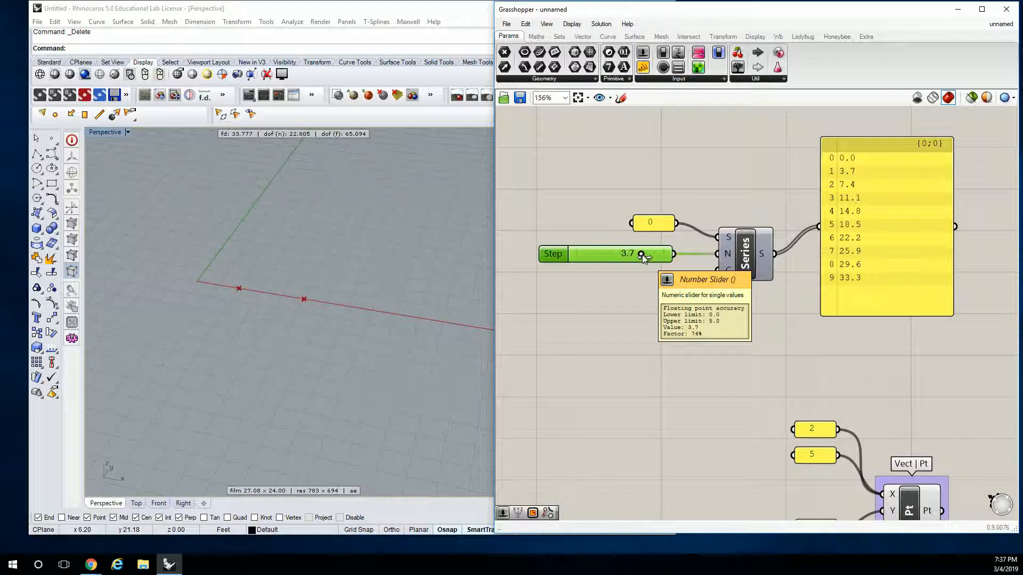
click(694, 176)
right_drag(747, 178, 711, 171)
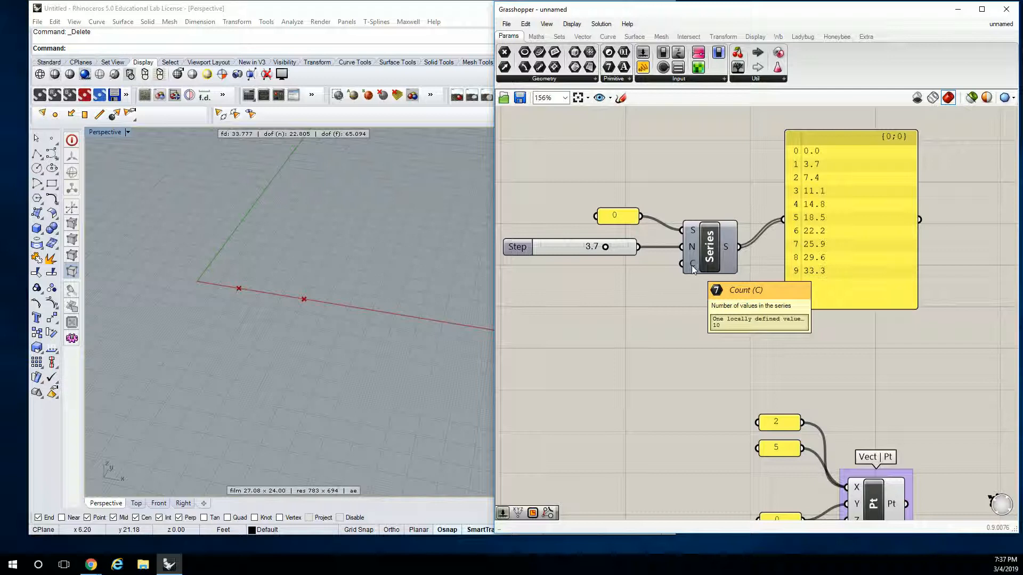
- Create an integer number slider ranging from 0 to 50 and wire it to the Series component's Count input
scroll(739, 296, down, 3)
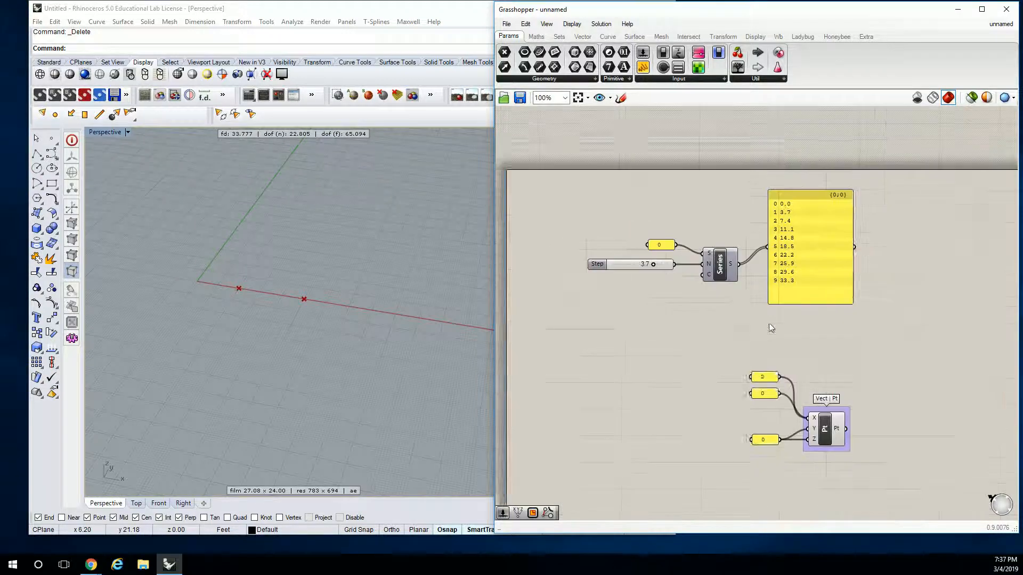
scroll(700, 239, up, 1)
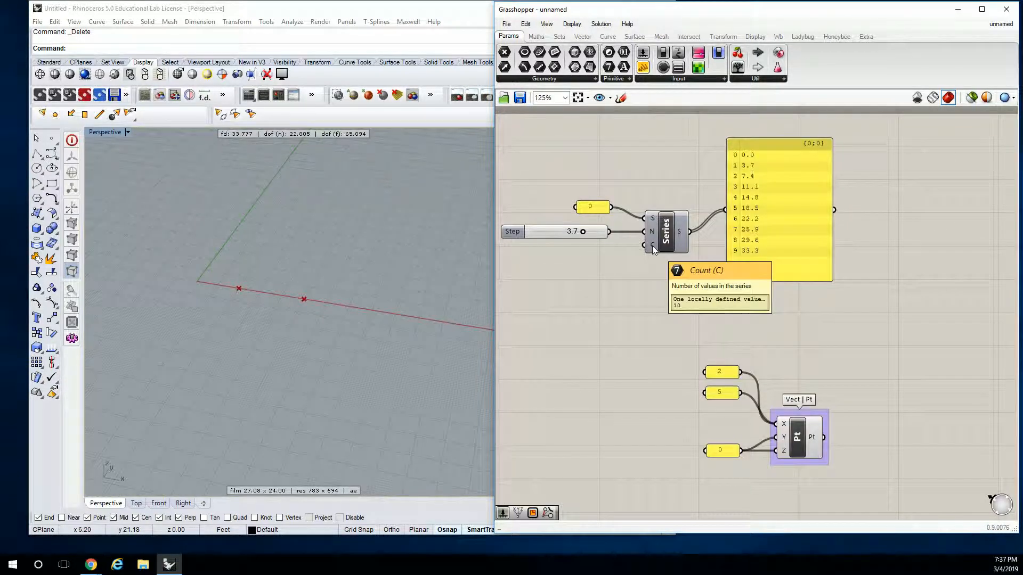
right_drag(646, 273, 730, 271)
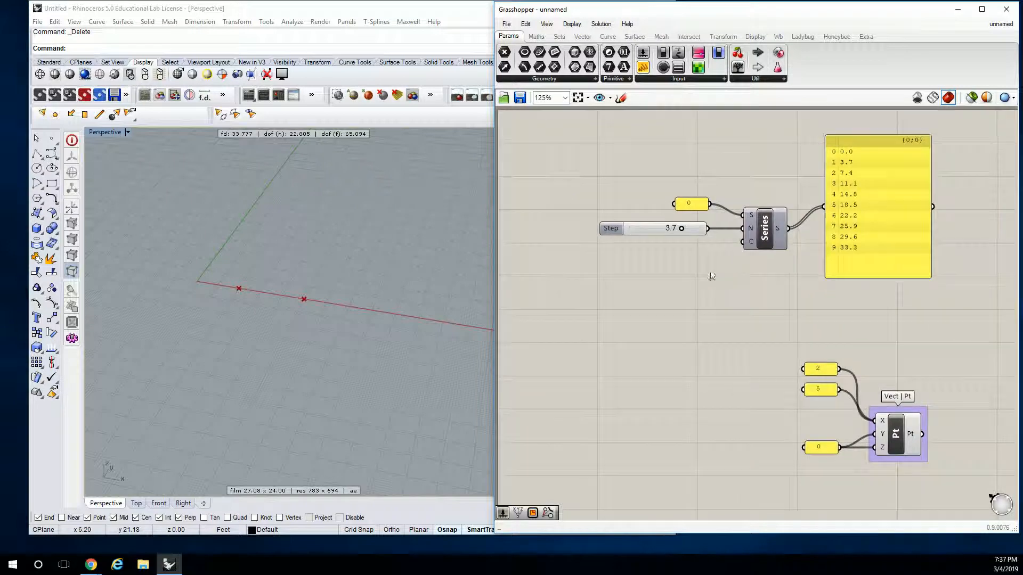
double_click(649, 273)
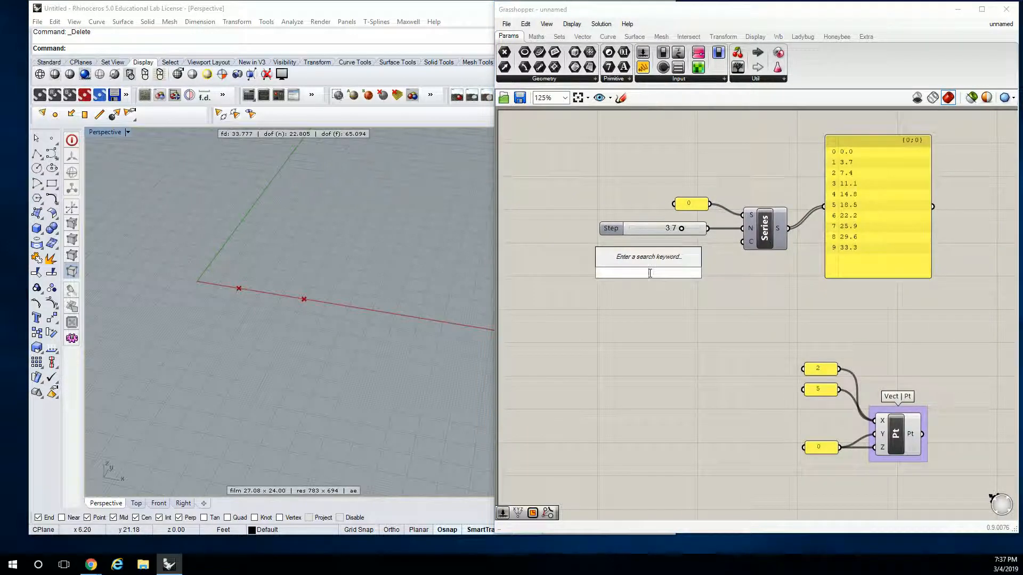
text(0<50)
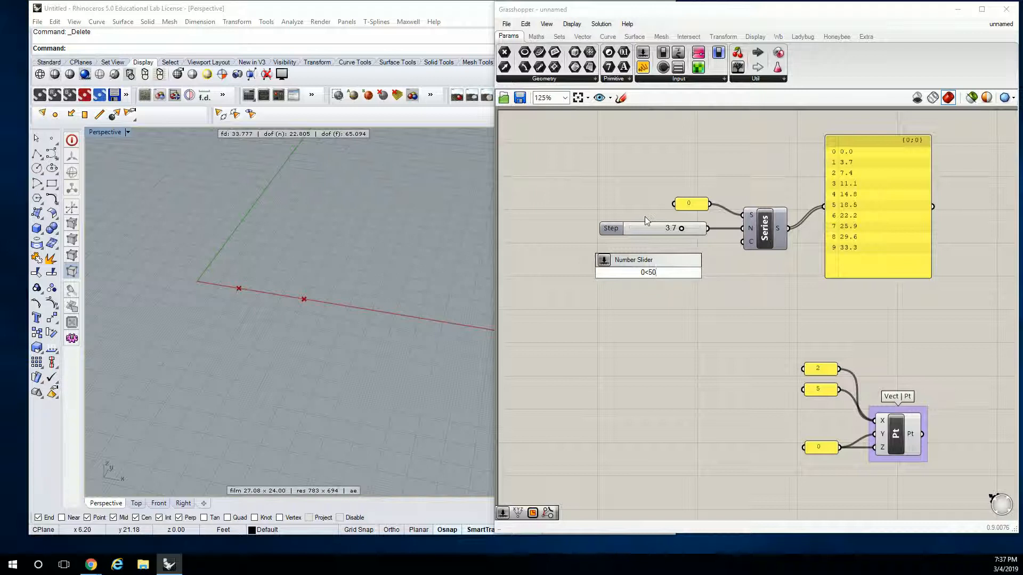
key(Return)
drag(688, 272, 744, 243)
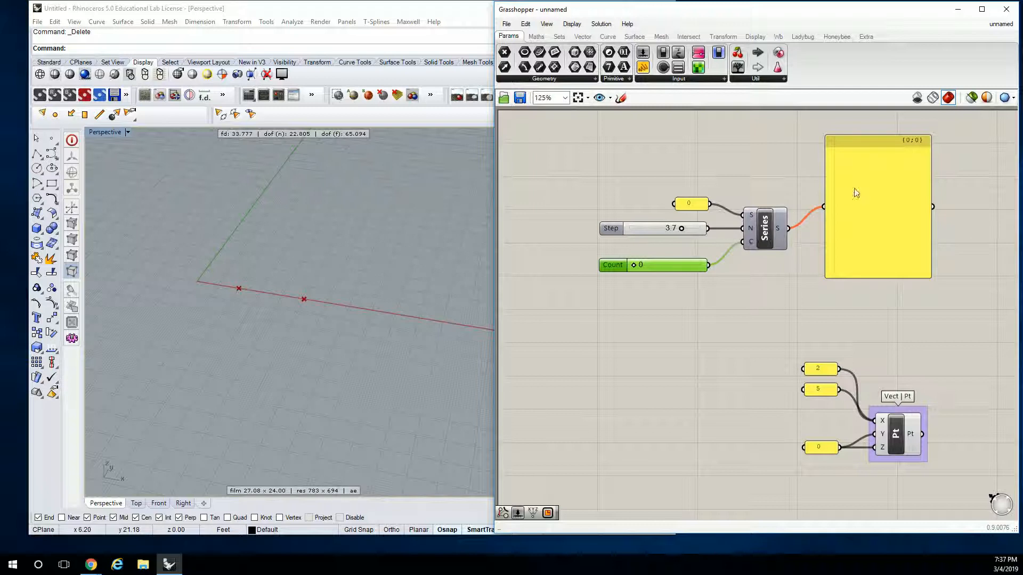
- Set the Count slider to 23 and check the end of the list in the output panel
scroll(775, 279, up, 1)
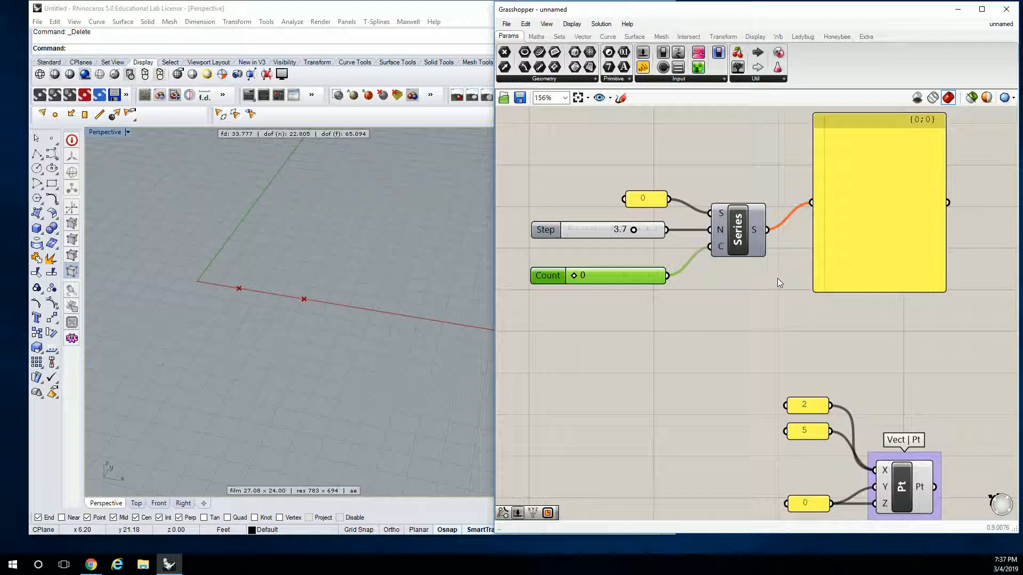
drag(575, 278, 612, 277)
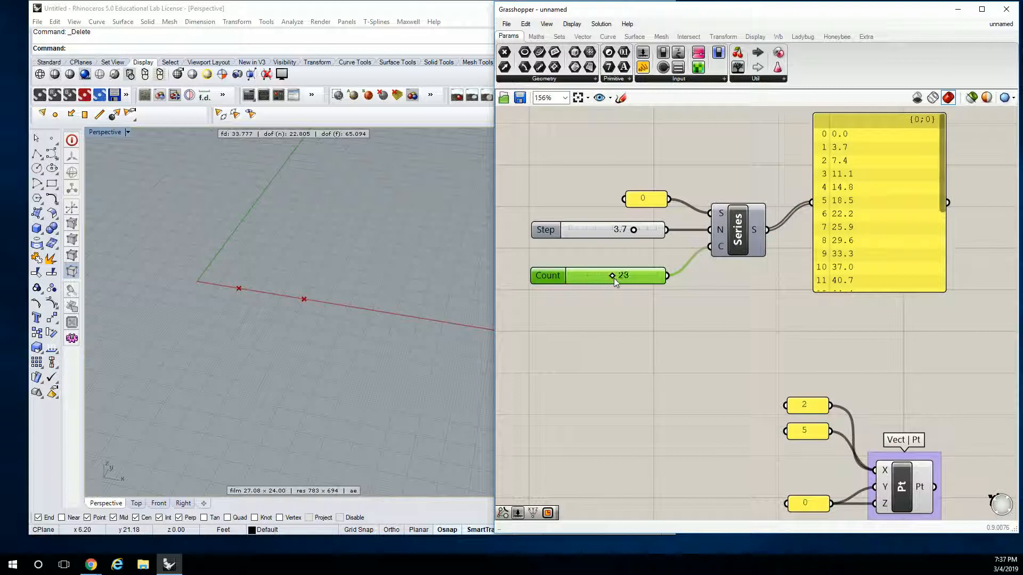
drag(942, 174, 951, 271)
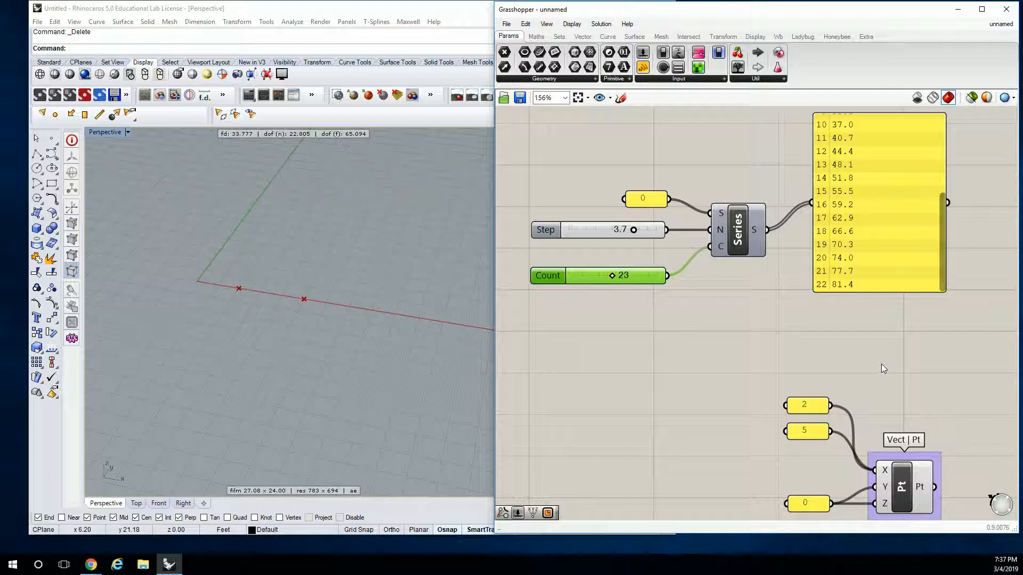
- Delete the 2 and 5 panels and wire the Series output to the point component's X input instead
drag(852, 375, 775, 461)
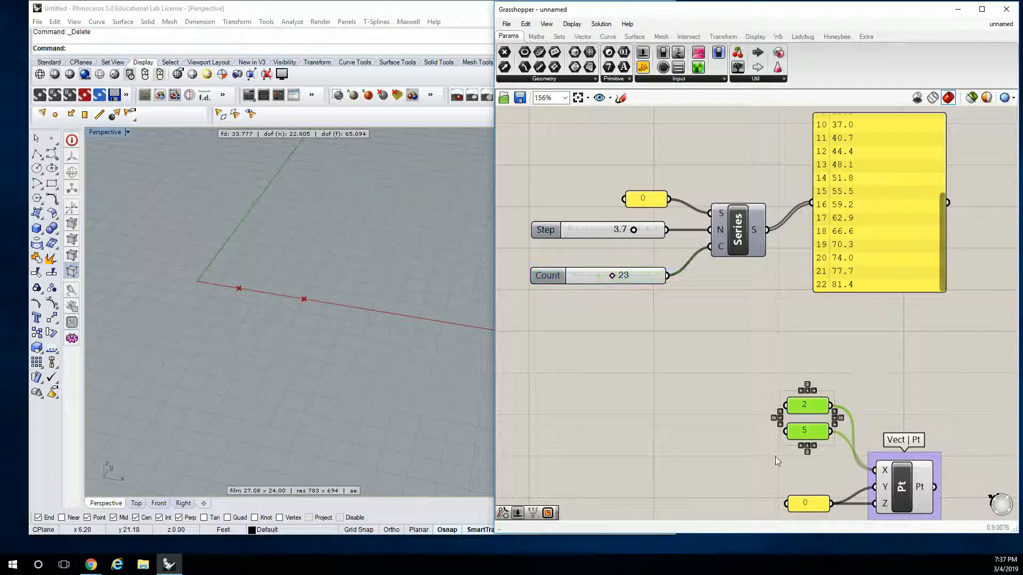
key(Delete)
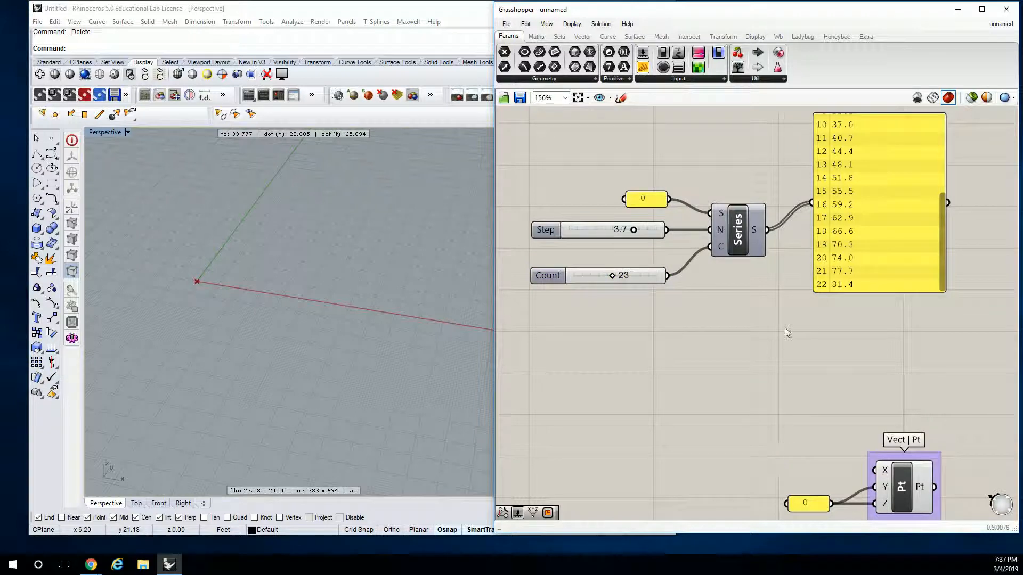
right_drag(784, 328, 735, 217)
drag(707, 171, 815, 412)
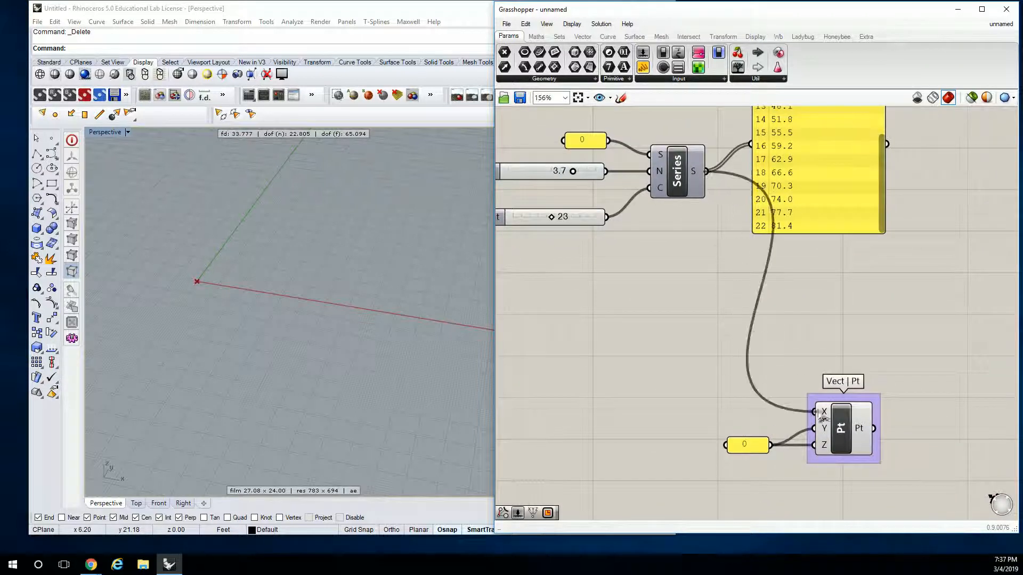
- Move the point group and its 0 panel up to just below the Series output panel, and view the whole row of points
drag(899, 481, 631, 385)
drag(822, 421, 799, 307)
scroll(350, 278, down, 5)
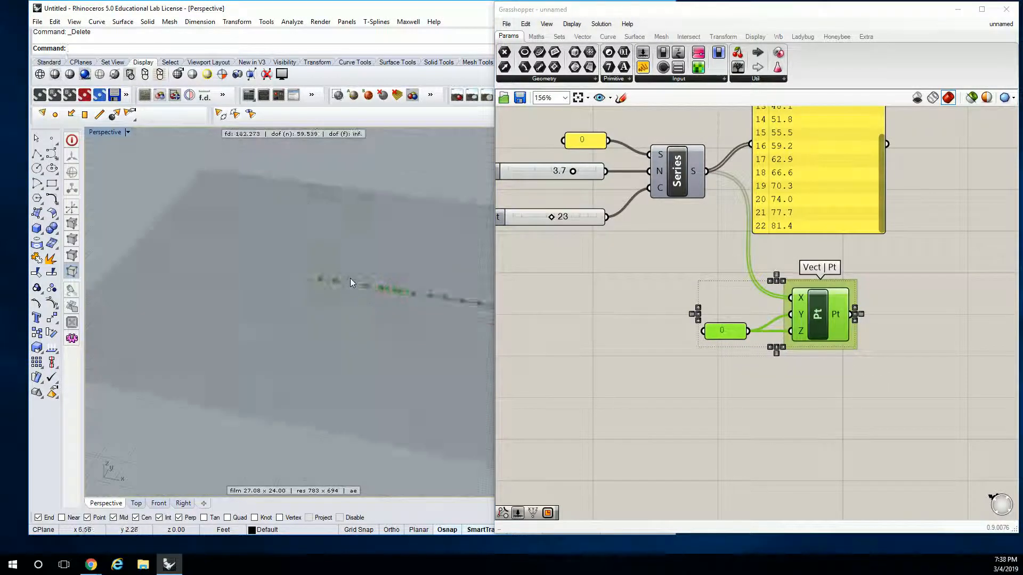
scroll(357, 276, up, 5)
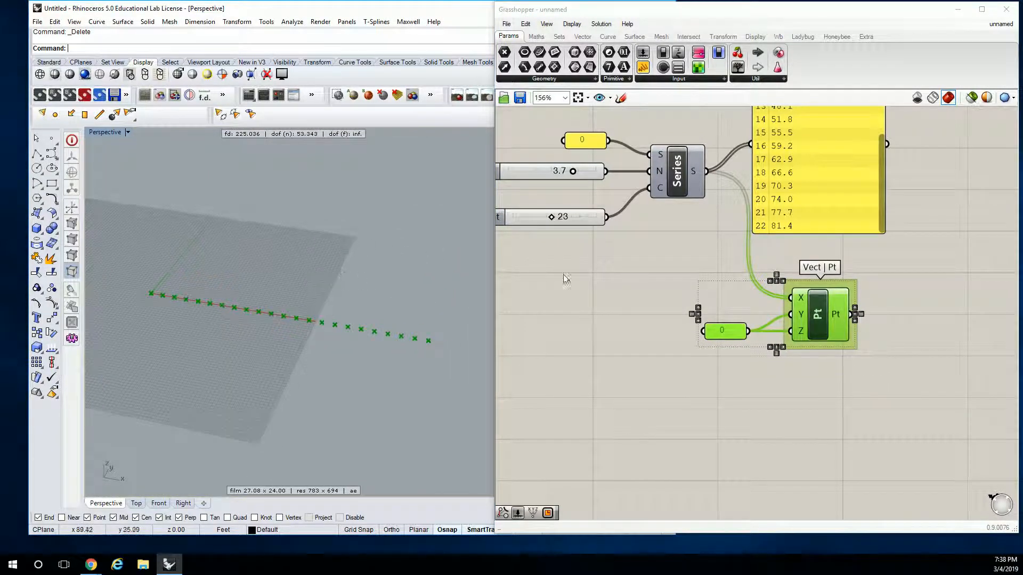
- Try out the Step and Count sliders on the row of points, ending at 3.7 and 23
click(625, 259)
right_drag(570, 262, 616, 266)
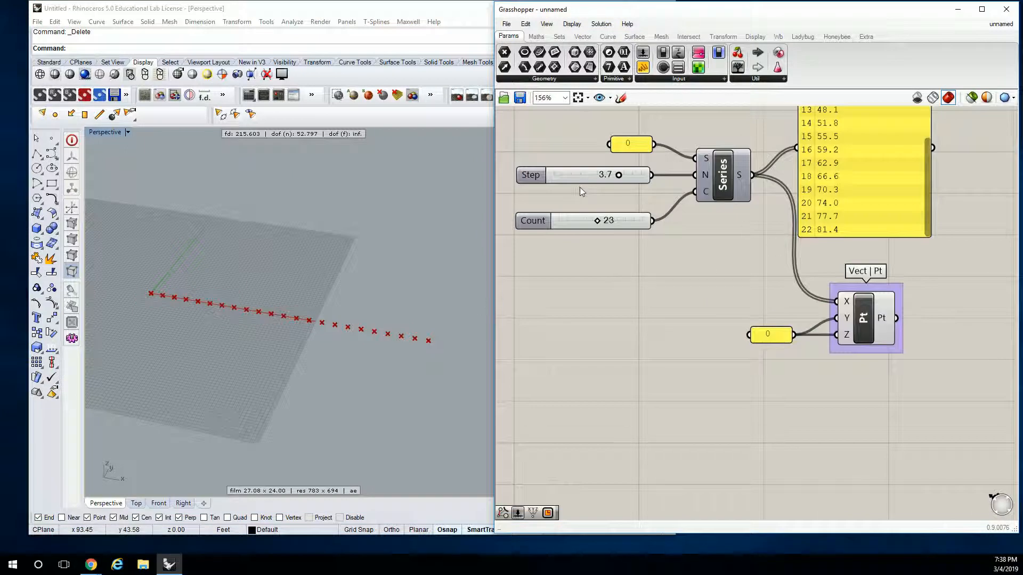
mouse_move(621, 176)
mouse_down()
mouse_move(575, 178)
mouse_move(619, 175)
mouse_up()
mouse_move(598, 220)
mouse_down()
mouse_move(609, 223)
mouse_move(578, 221)
mouse_move(597, 225)
mouse_up()
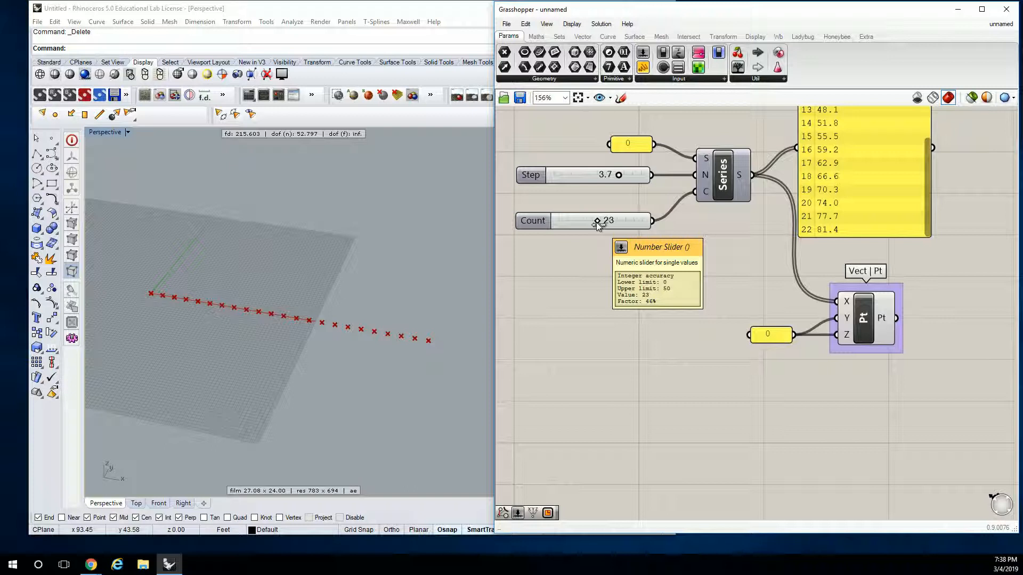
right_drag(795, 227, 815, 308)
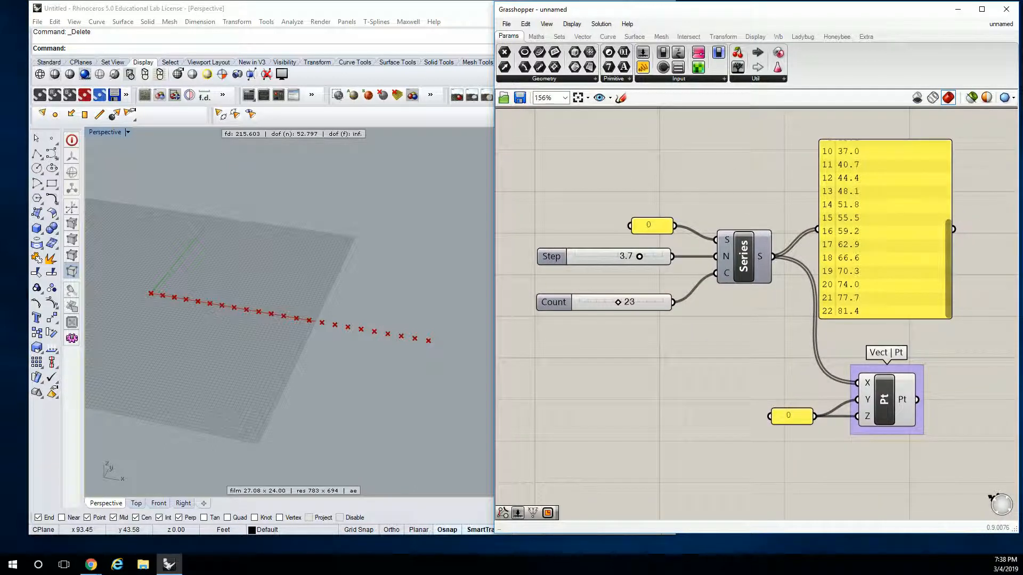